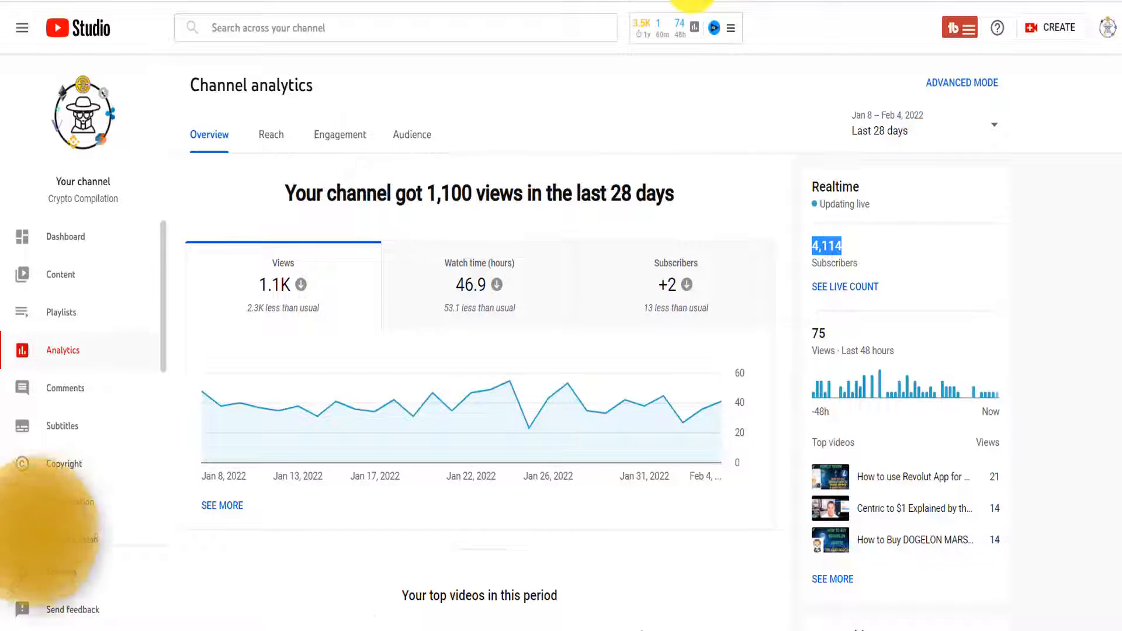
Leave the Studio channel analytics for the YouTube home feed
click(692, 0)
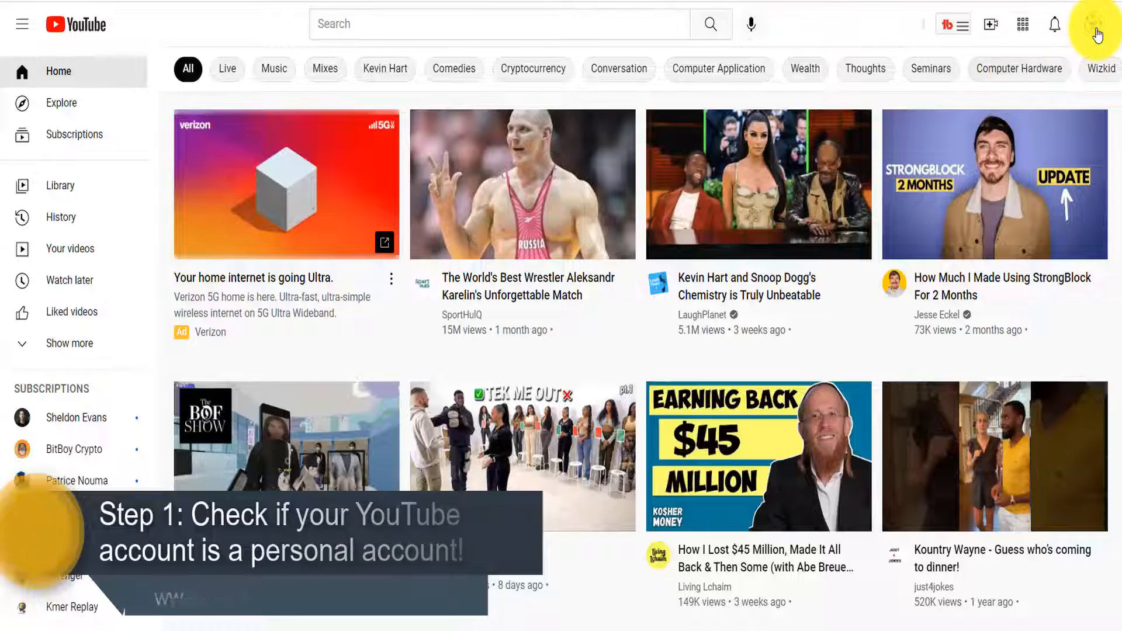
Open Crypto Compilation in YouTube Studio and check its Settings permissions, showing one owner
click(1094, 24)
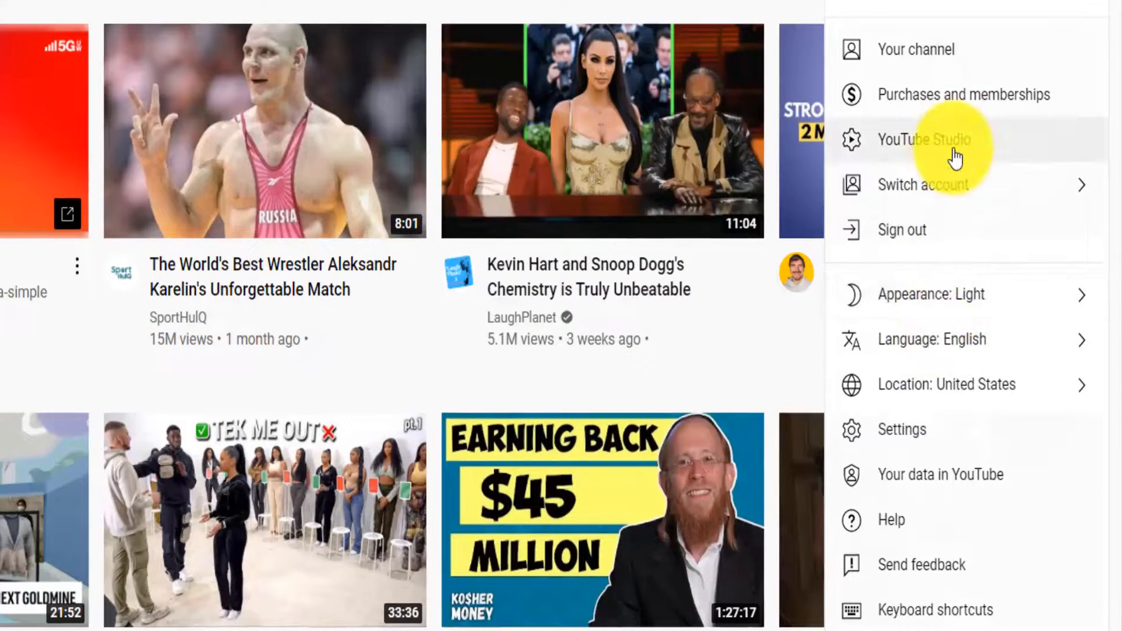
click(956, 158)
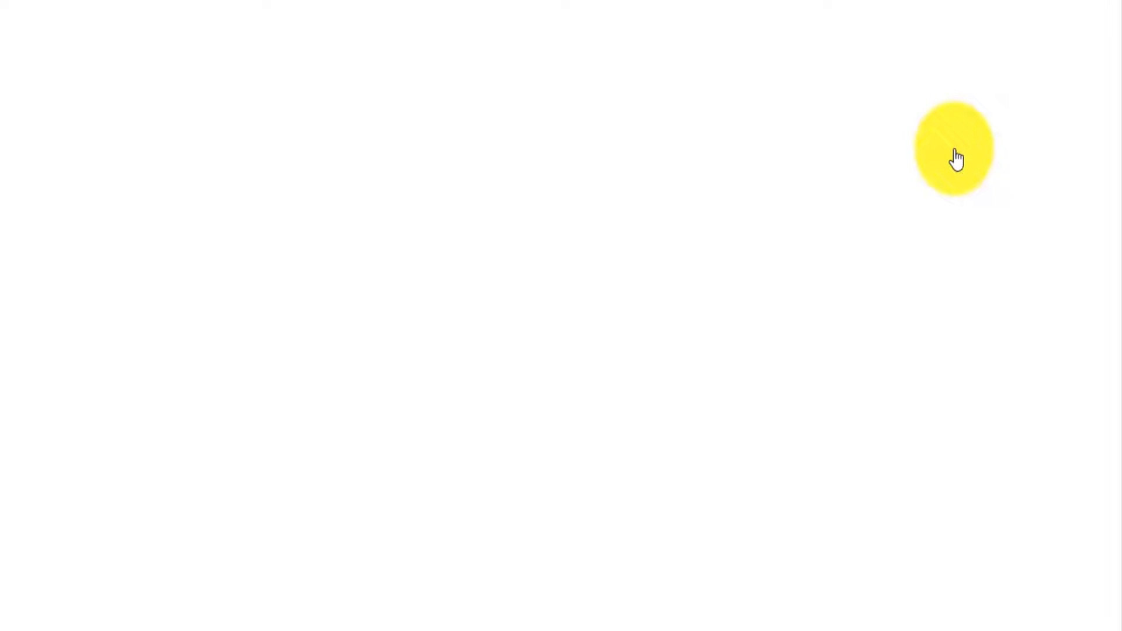
scroll(111, 520, down, 1)
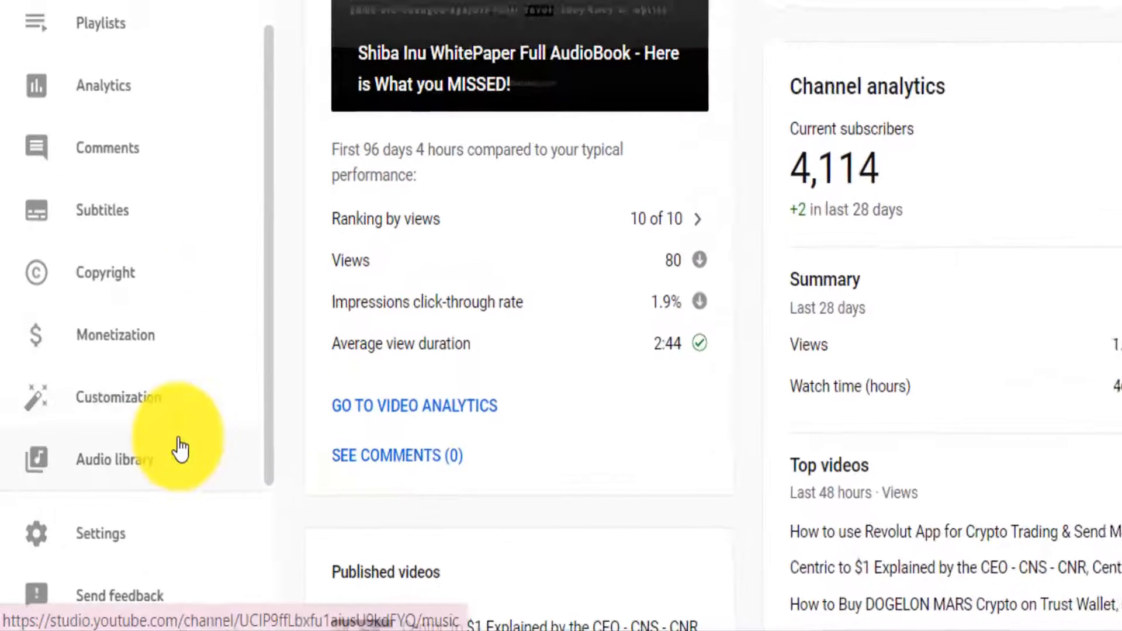
click(79, 565)
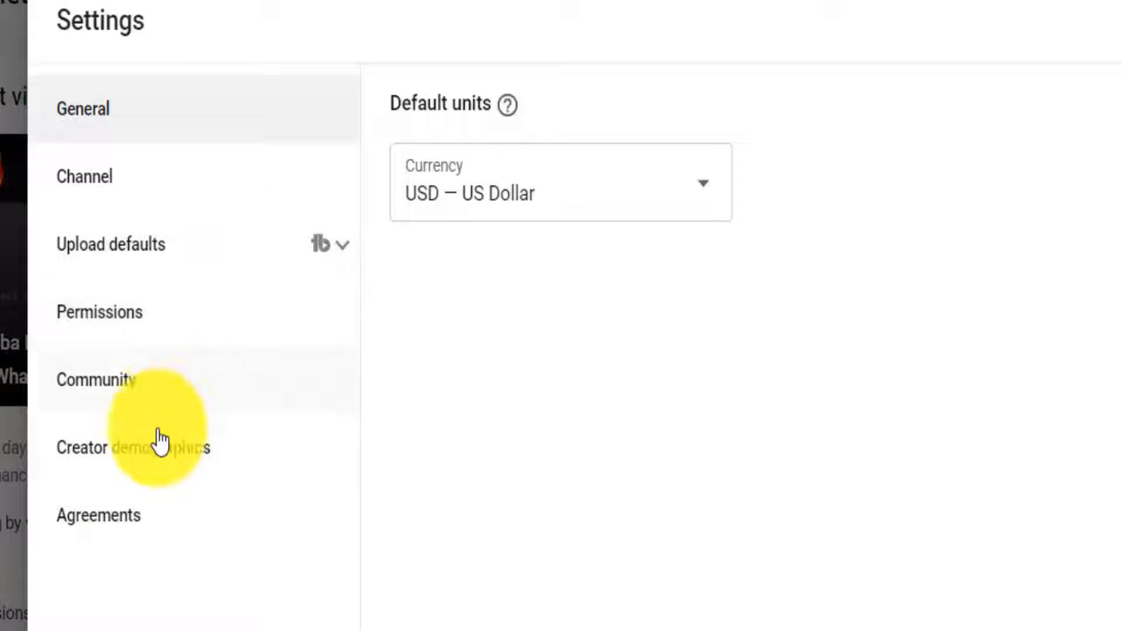
click(141, 327)
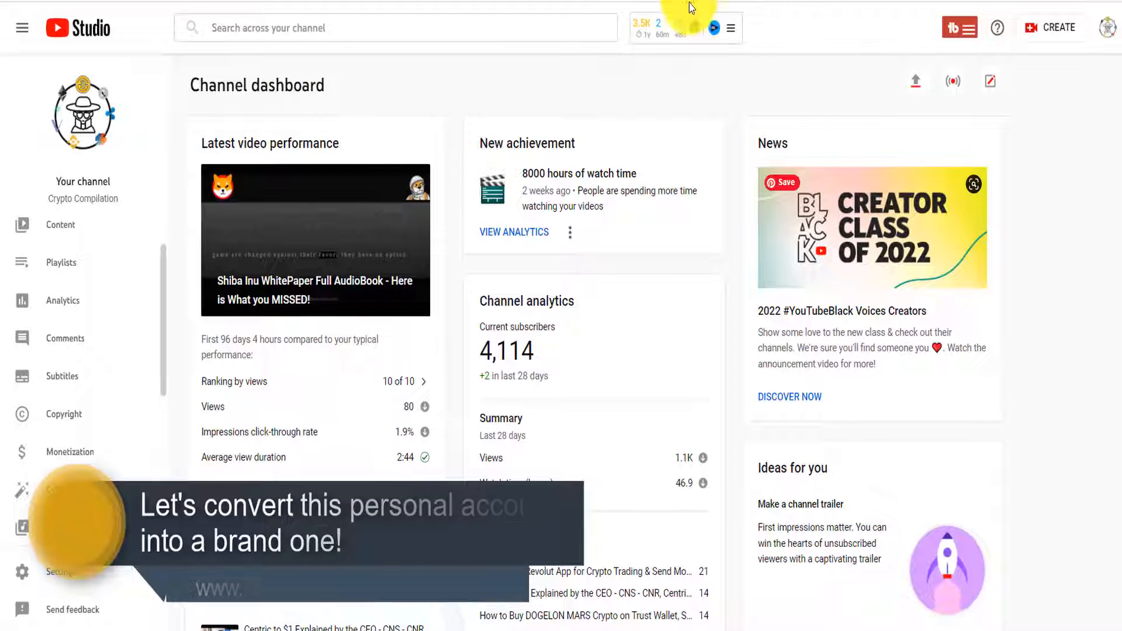
Return to YouTube home and view the account's channels, showing only Crypto Compilation
click(692, 0)
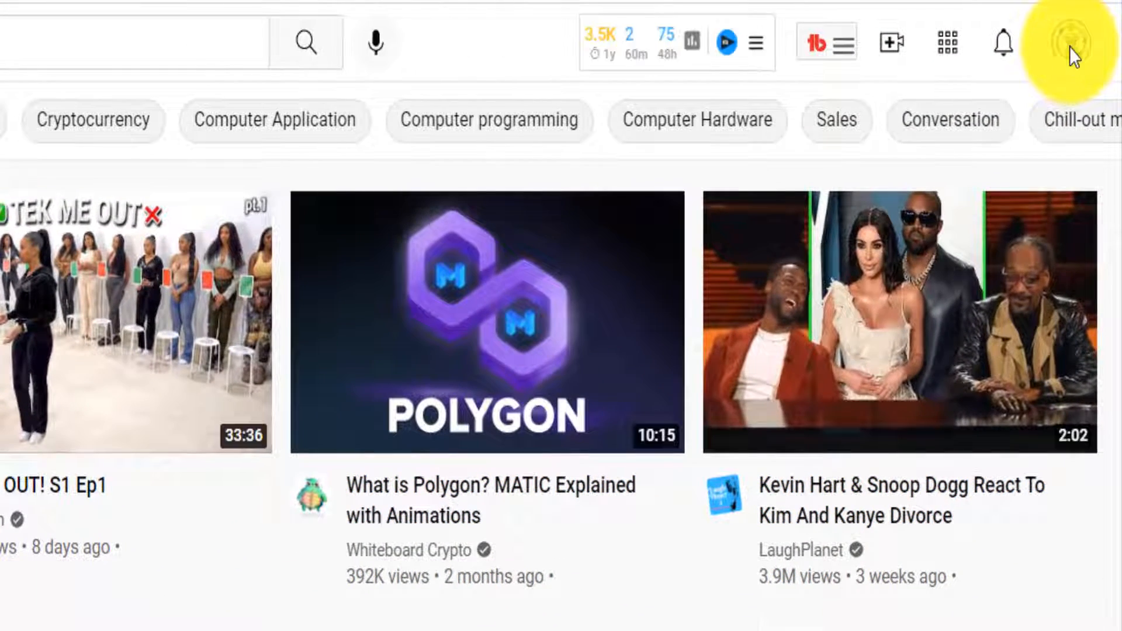
click(1070, 48)
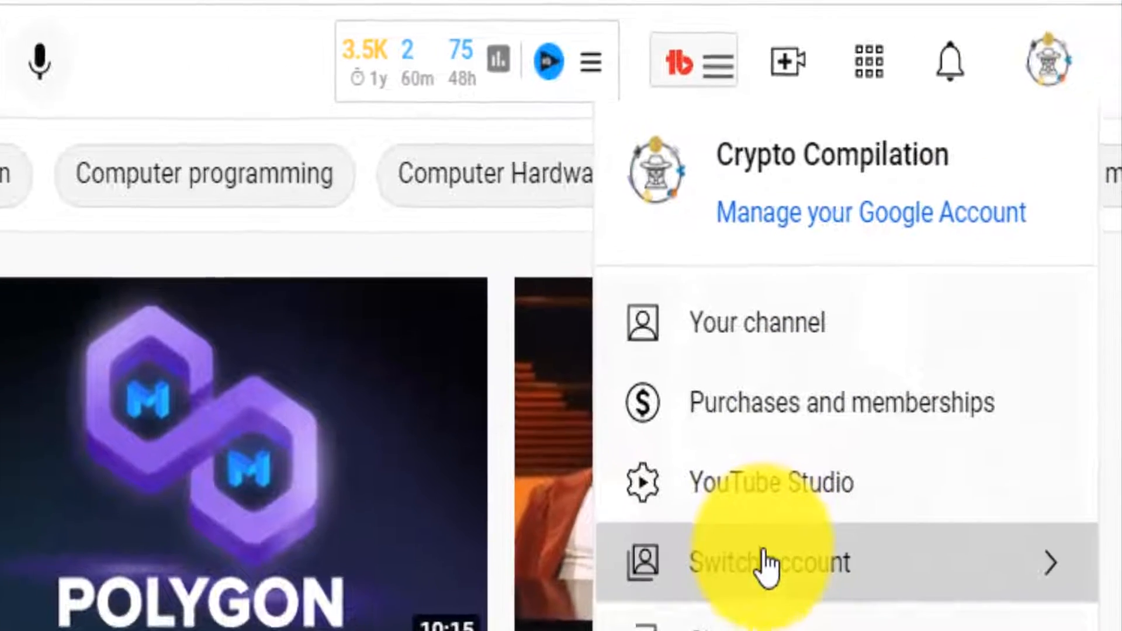
click(840, 446)
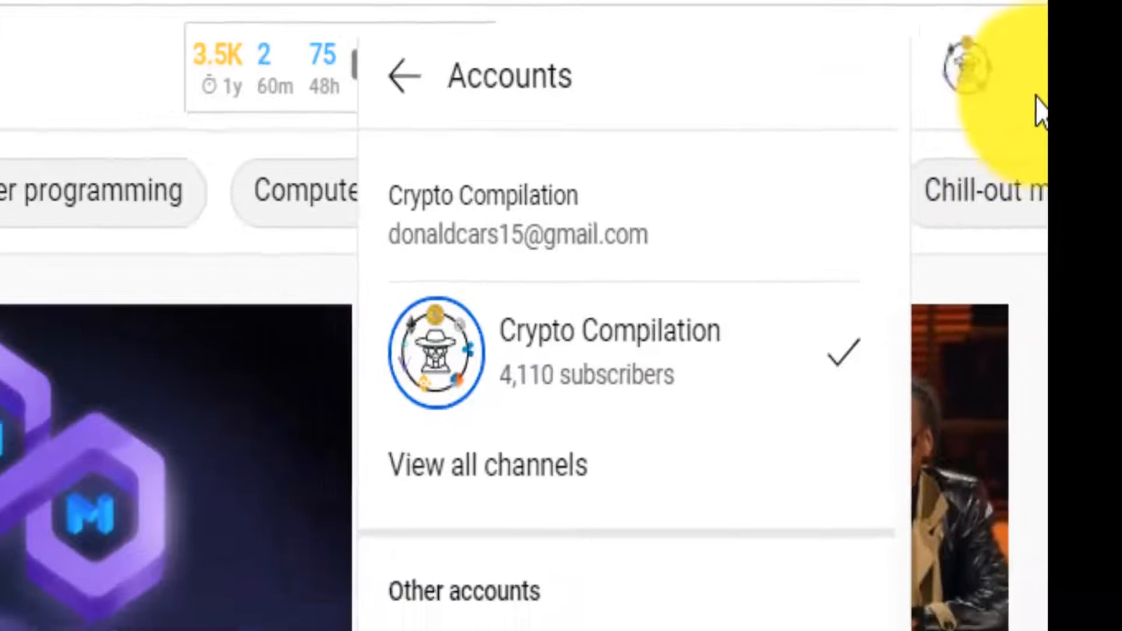
Close the channel list and go to the YouTube account settings
click(1017, 102)
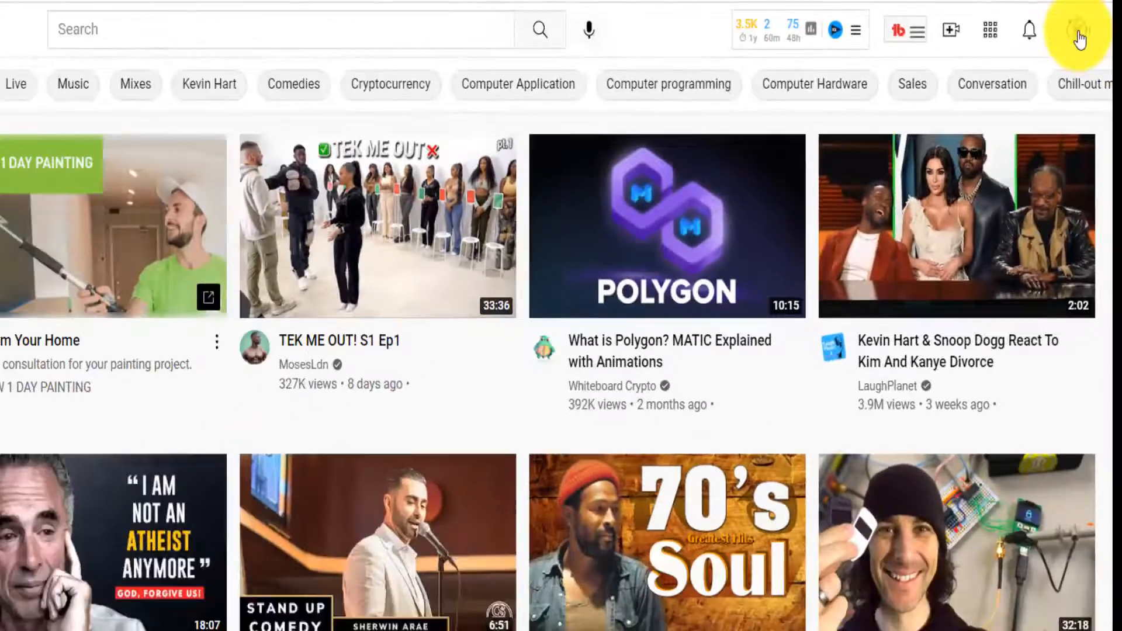
click(946, 71)
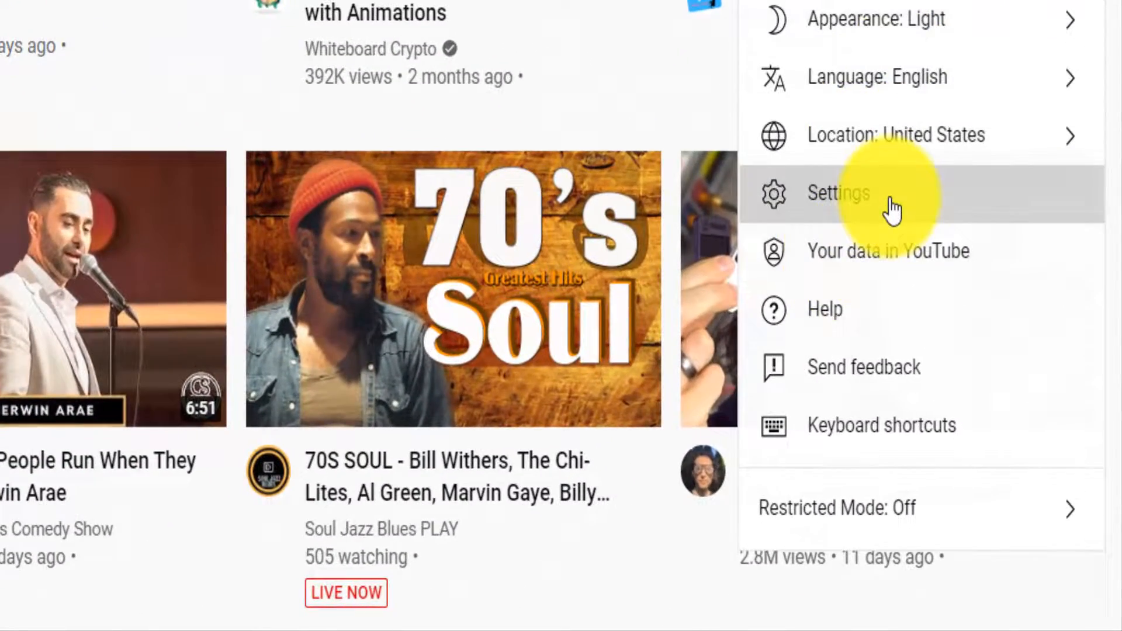
click(891, 211)
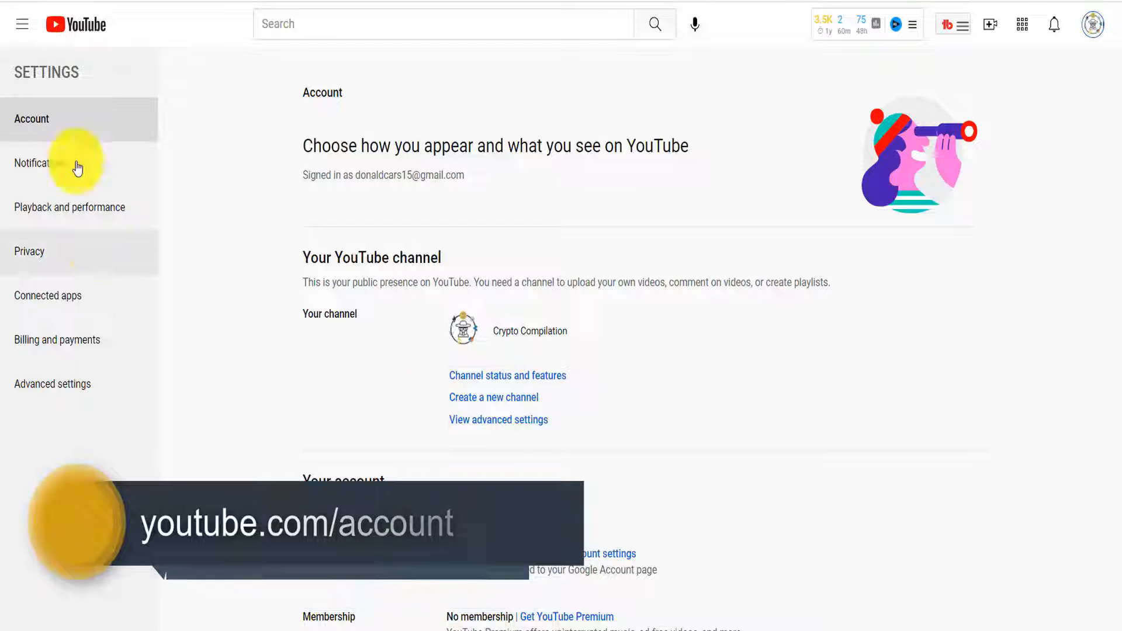
Choose Create a new channel on the Account settings page
click(505, 408)
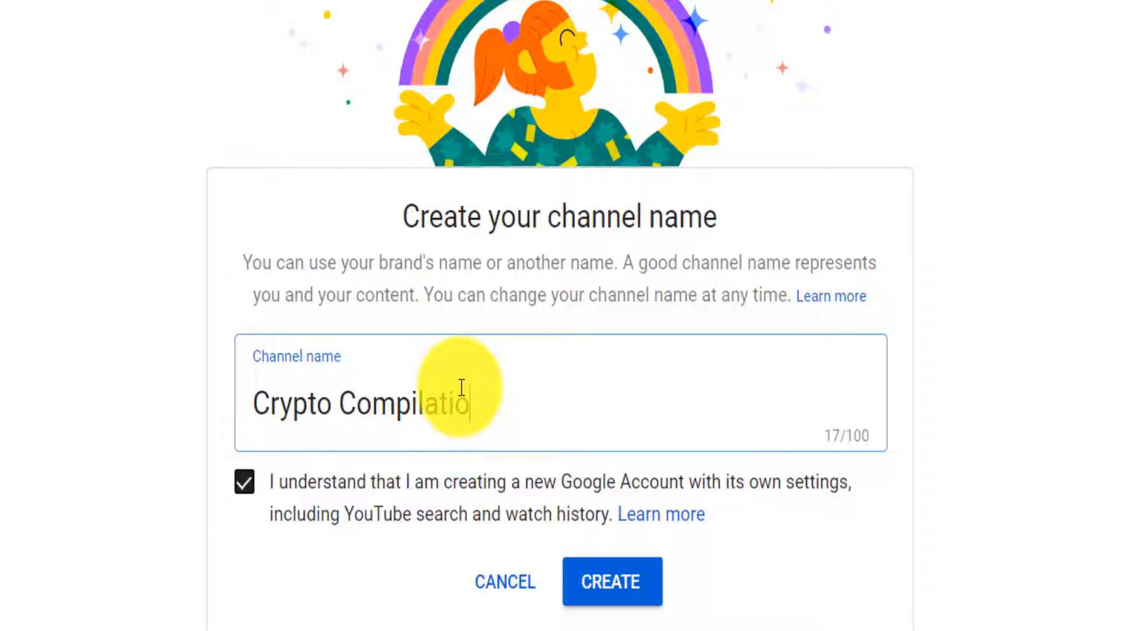
Create the channel named 'Crypto Compilations' with the acknowledgement ticked
click(605, 588)
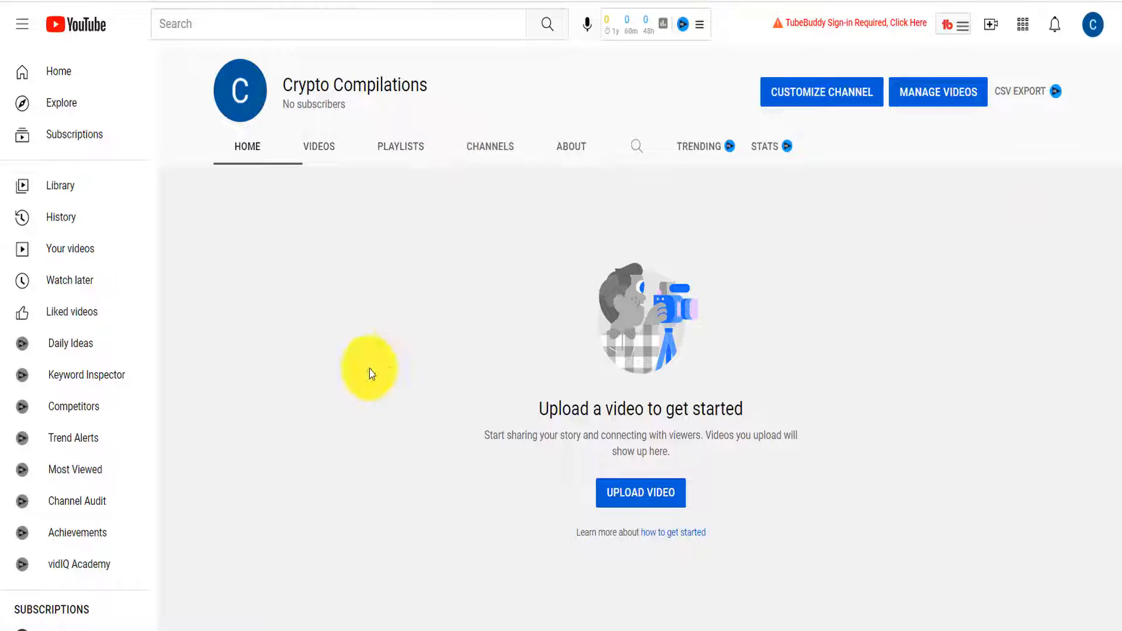
Customise the new channel in Studio, dismissing the welcome and dark theme popups
click(796, 104)
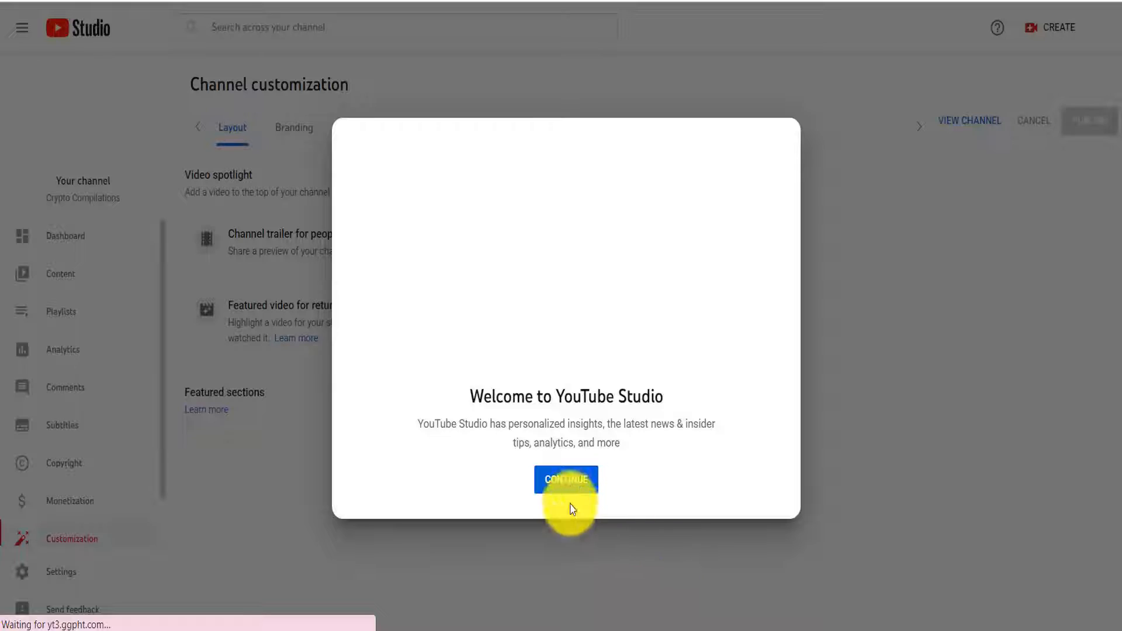
click(565, 481)
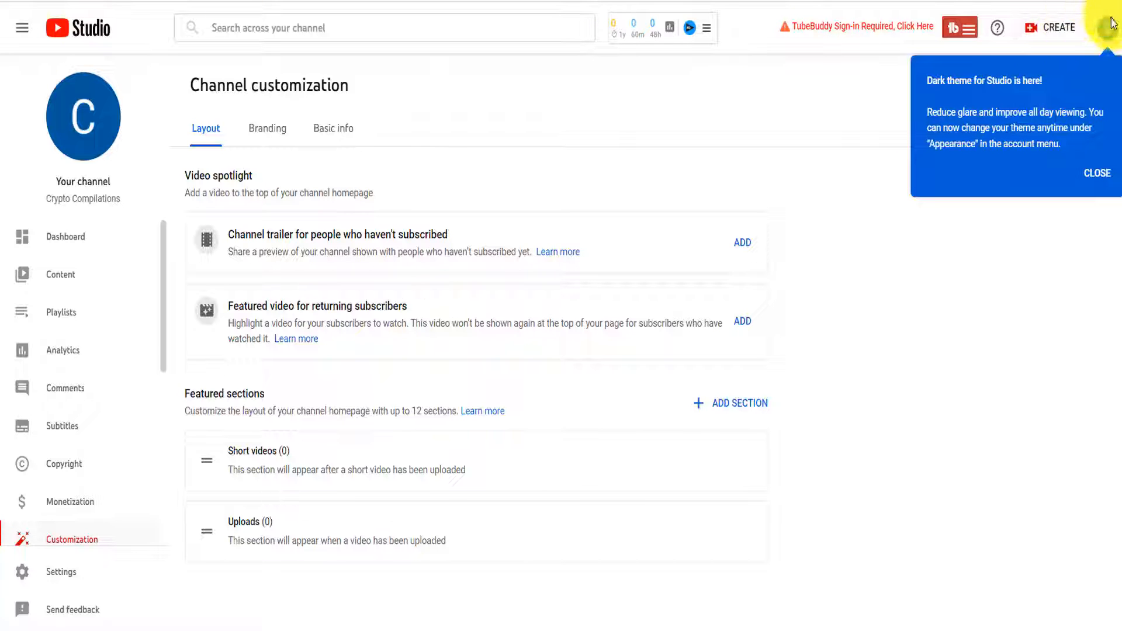
click(1101, 170)
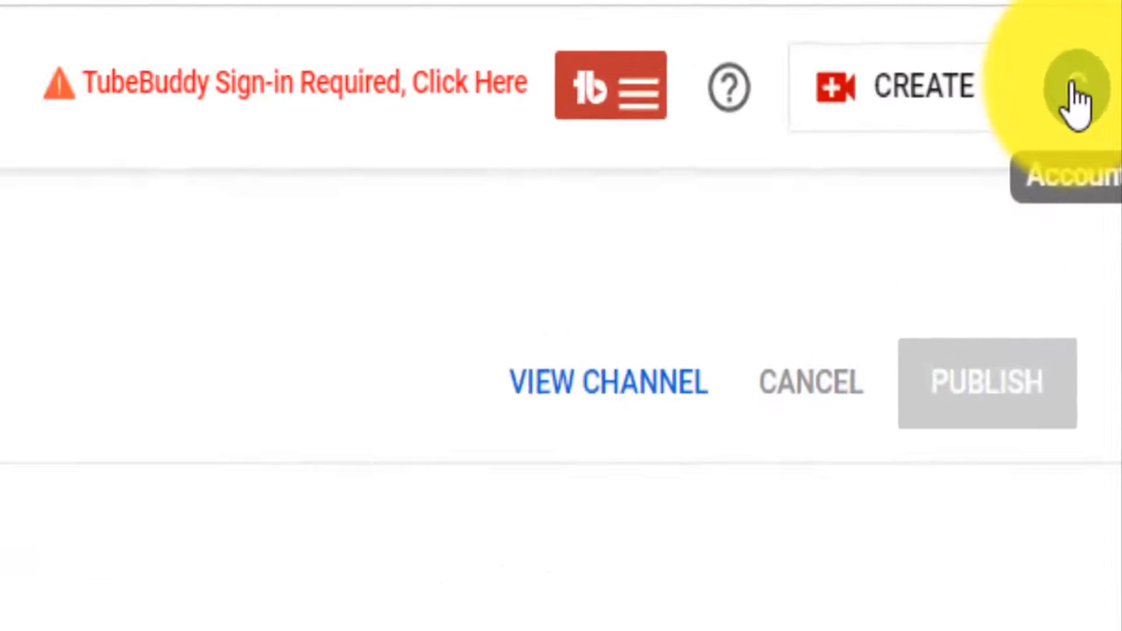
Switch the account back to the original Crypto Compilation channel
click(1070, 93)
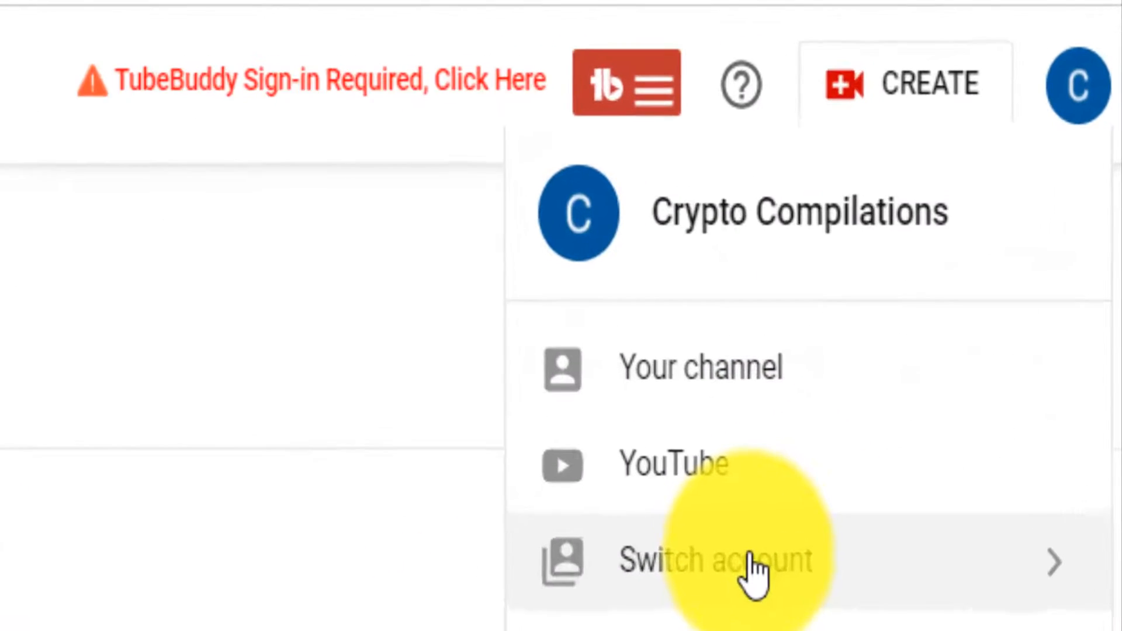
click(753, 570)
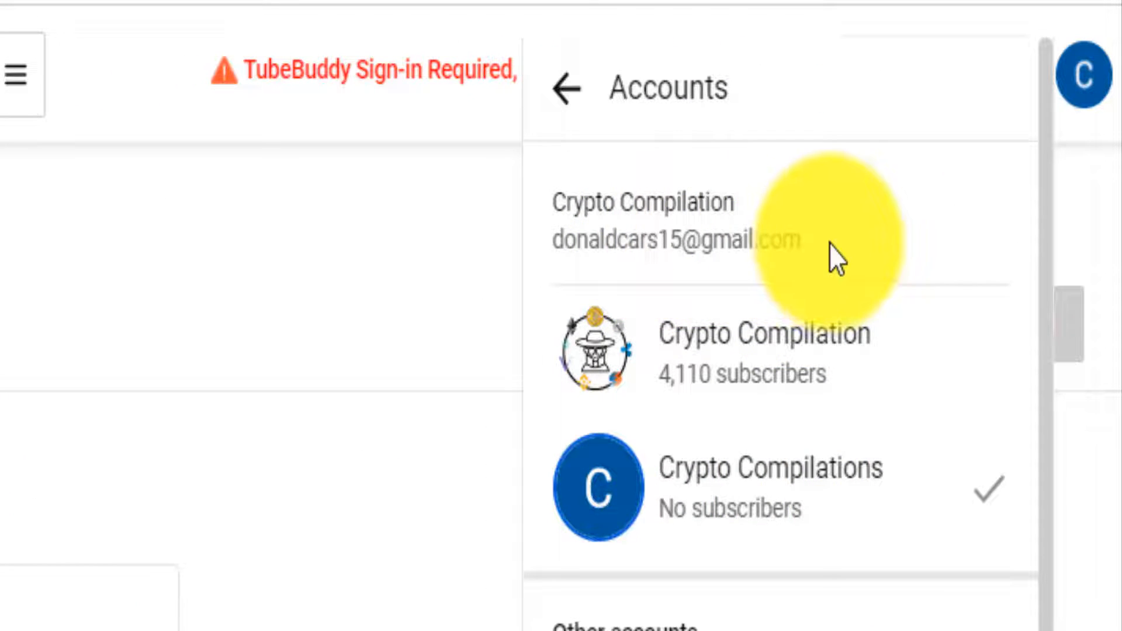
drag(801, 240, 549, 255)
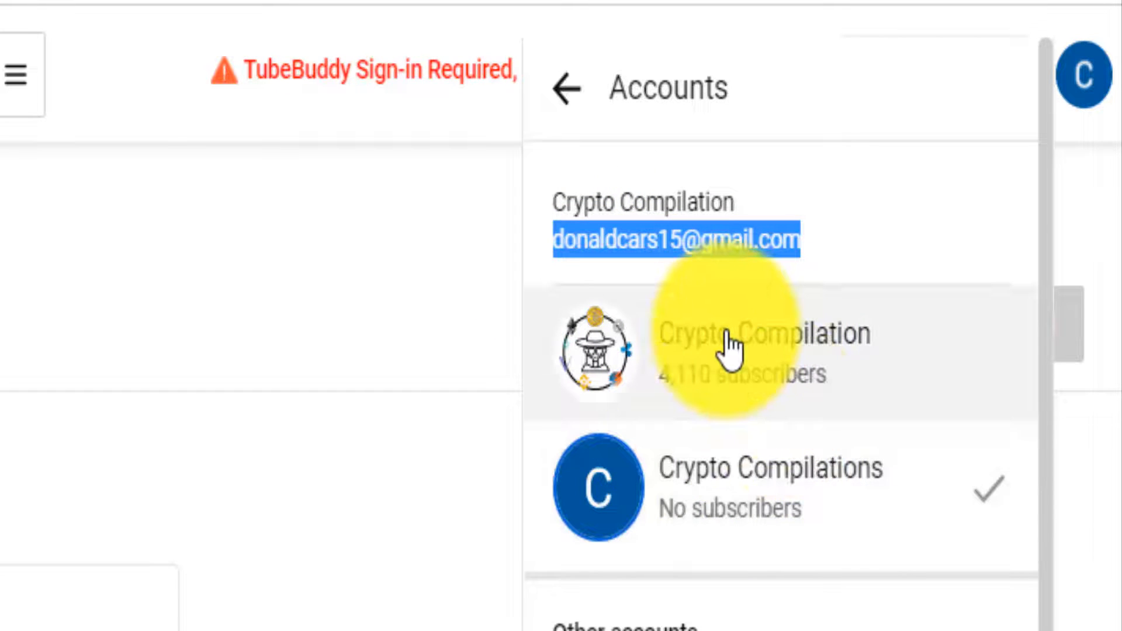
click(727, 349)
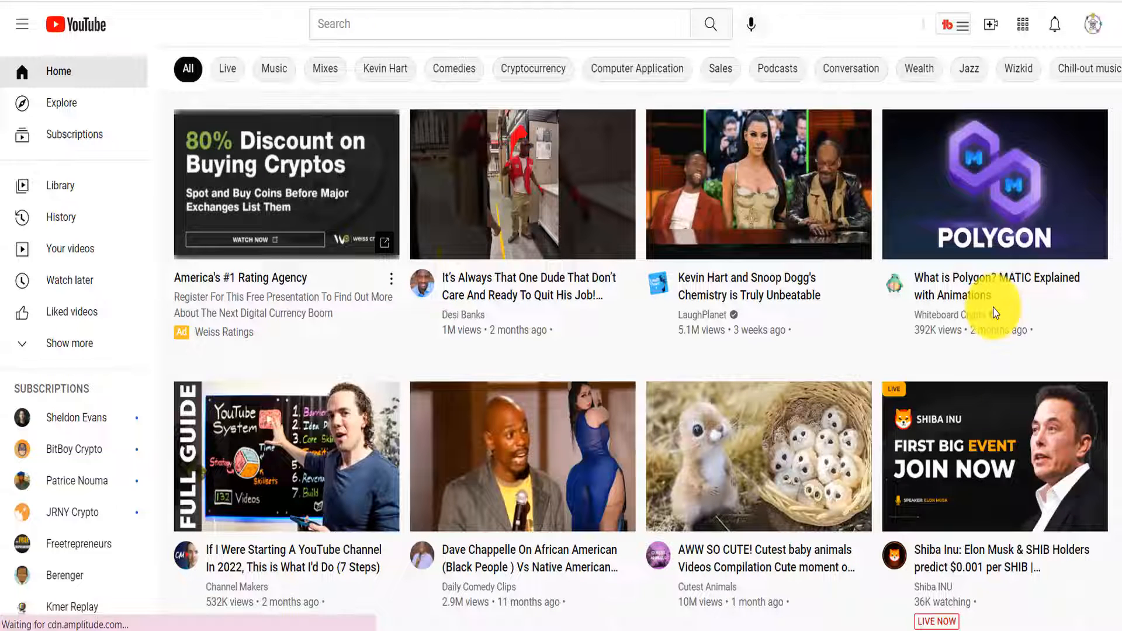
Go to account Settings and open Advanced settings for Crypto Compilation
click(1090, 27)
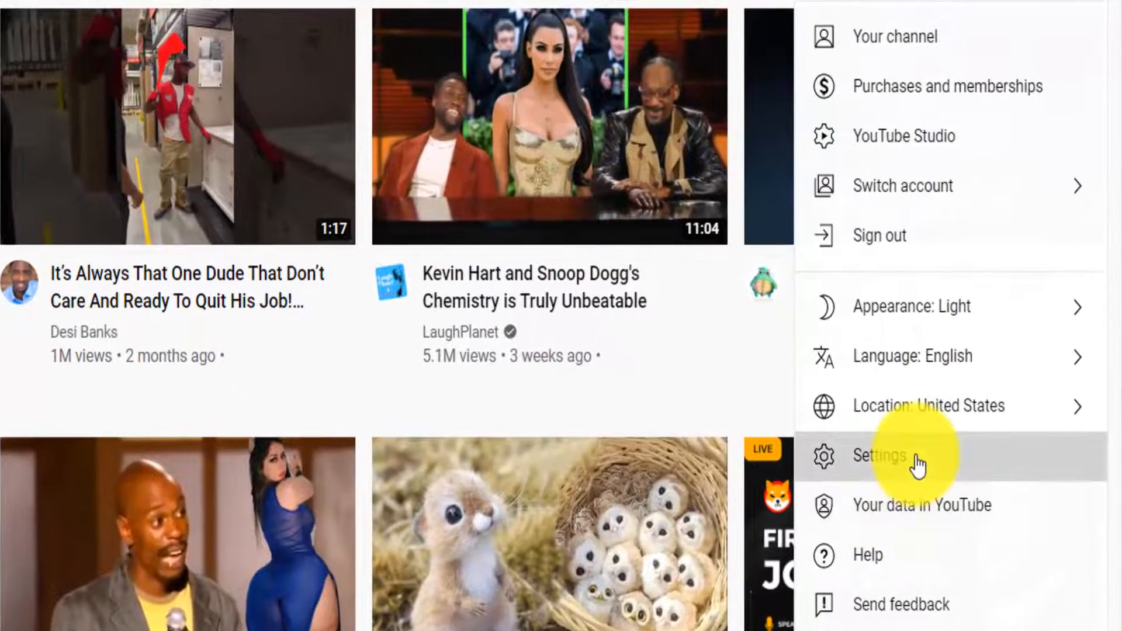
click(950, 375)
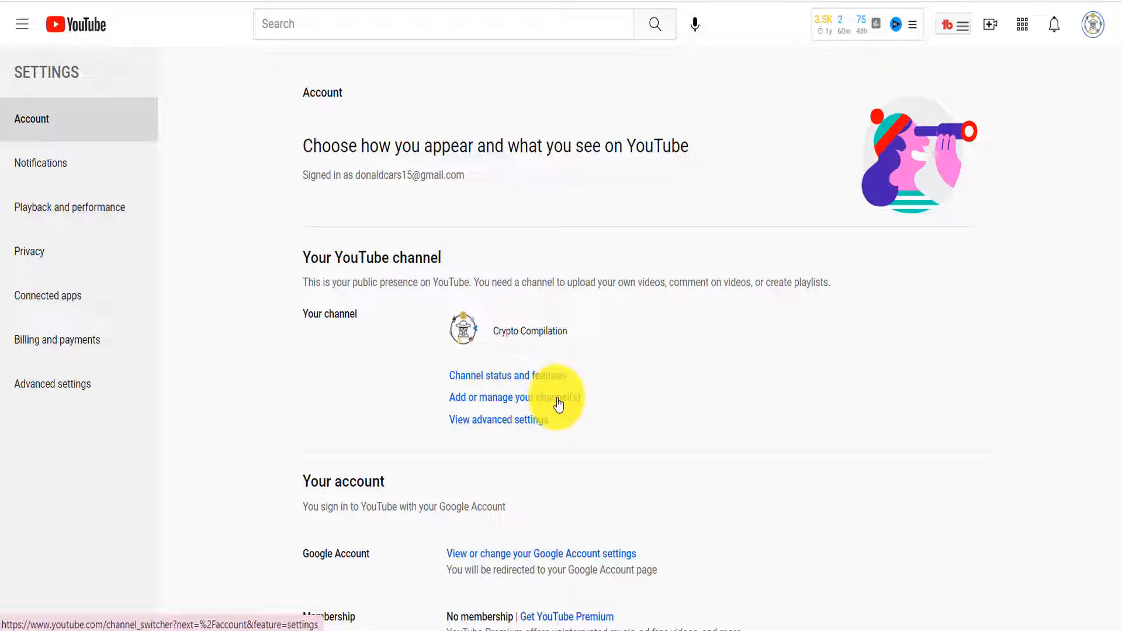
click(78, 387)
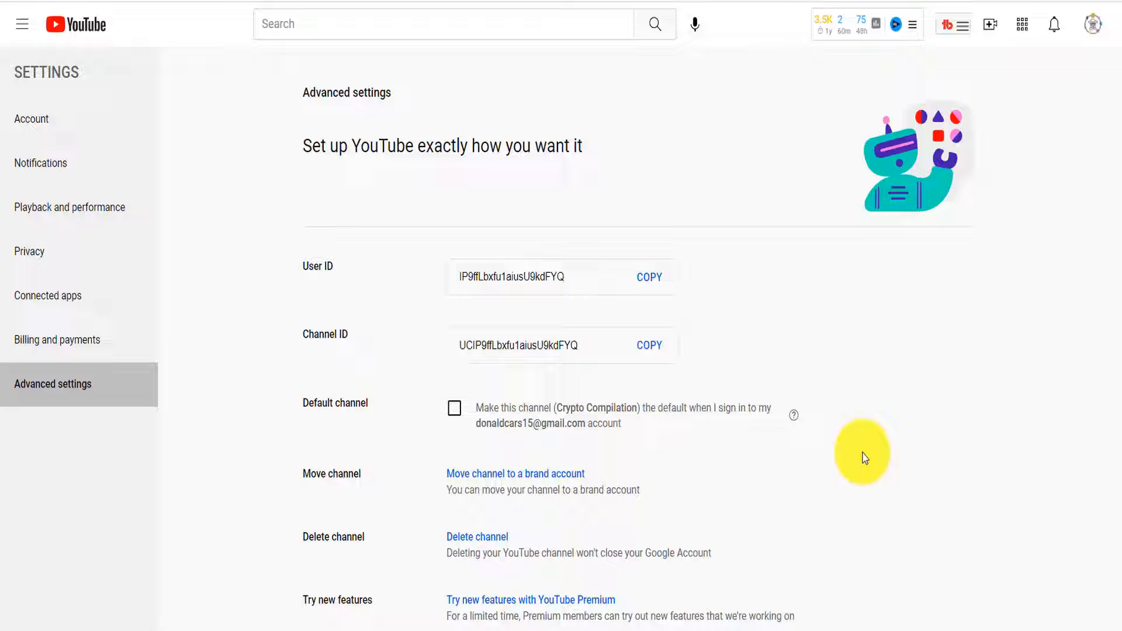
Choose Move channel to a brand account and confirm identity with the account password
click(476, 474)
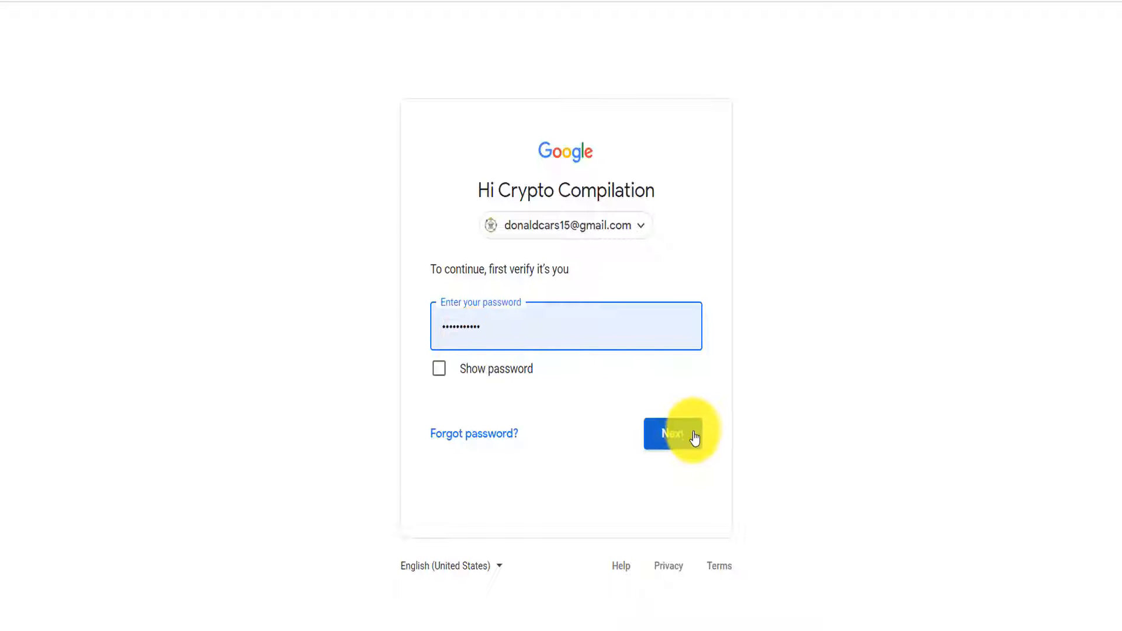
click(659, 431)
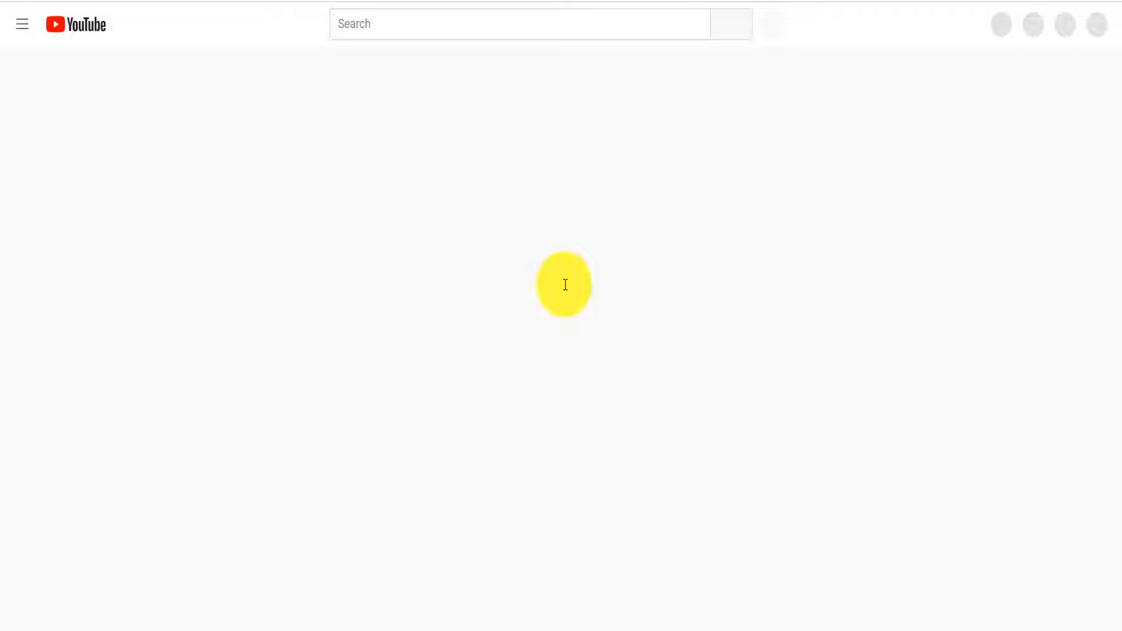
Review the transfer: Crypto Compilation, 4,110 subscribers, moving into a Brand Account destination
drag(305, 238, 491, 269)
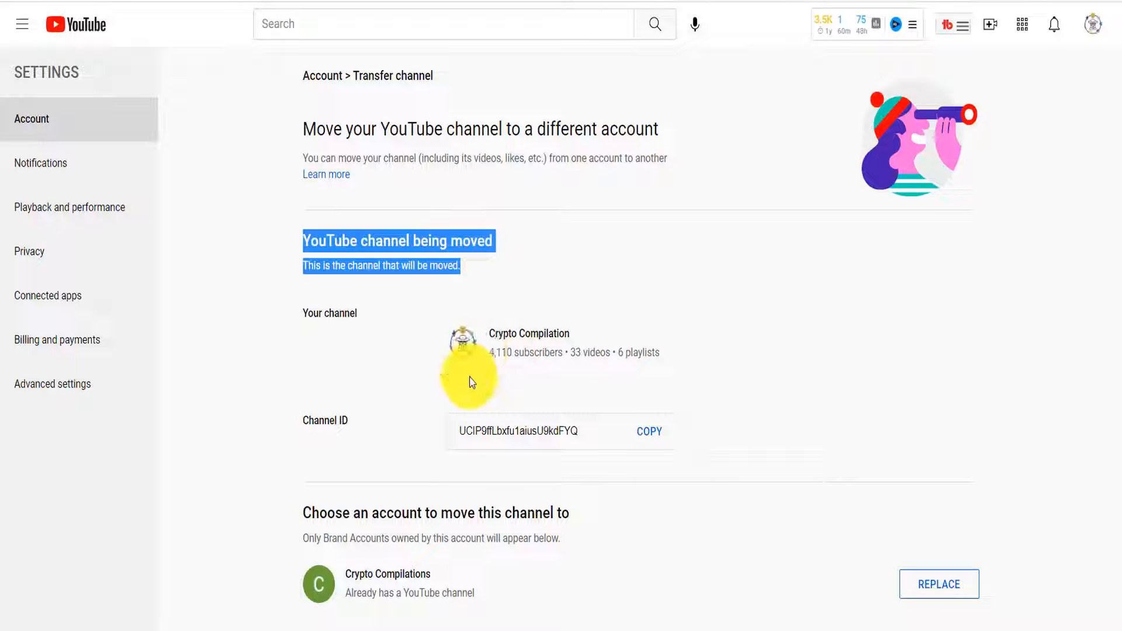
drag(303, 516, 588, 524)
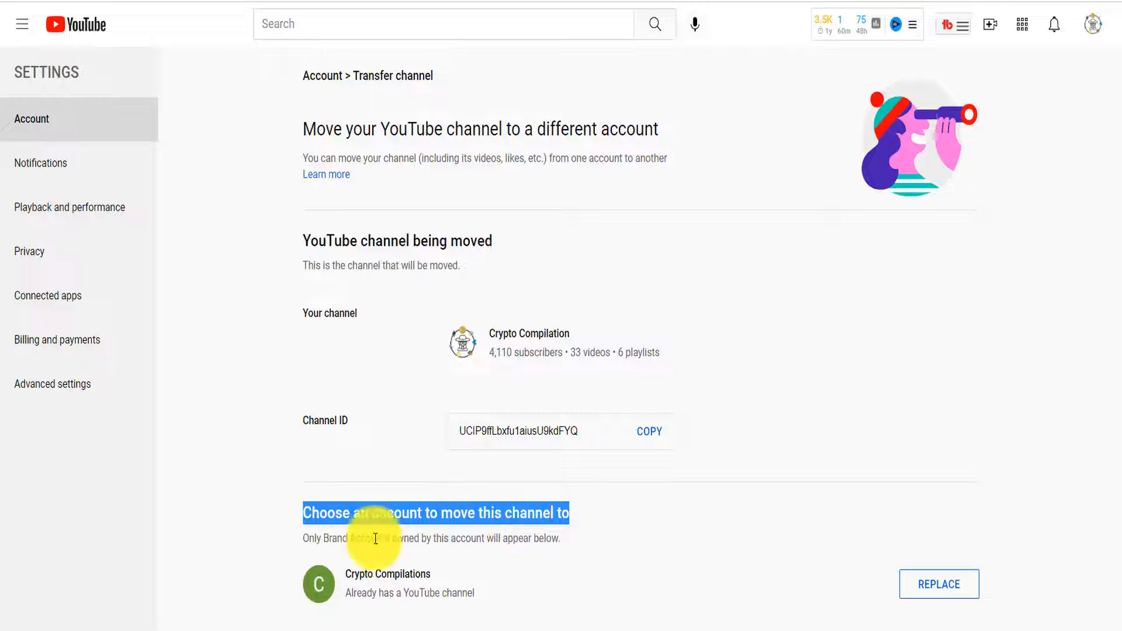
drag(307, 536, 560, 536)
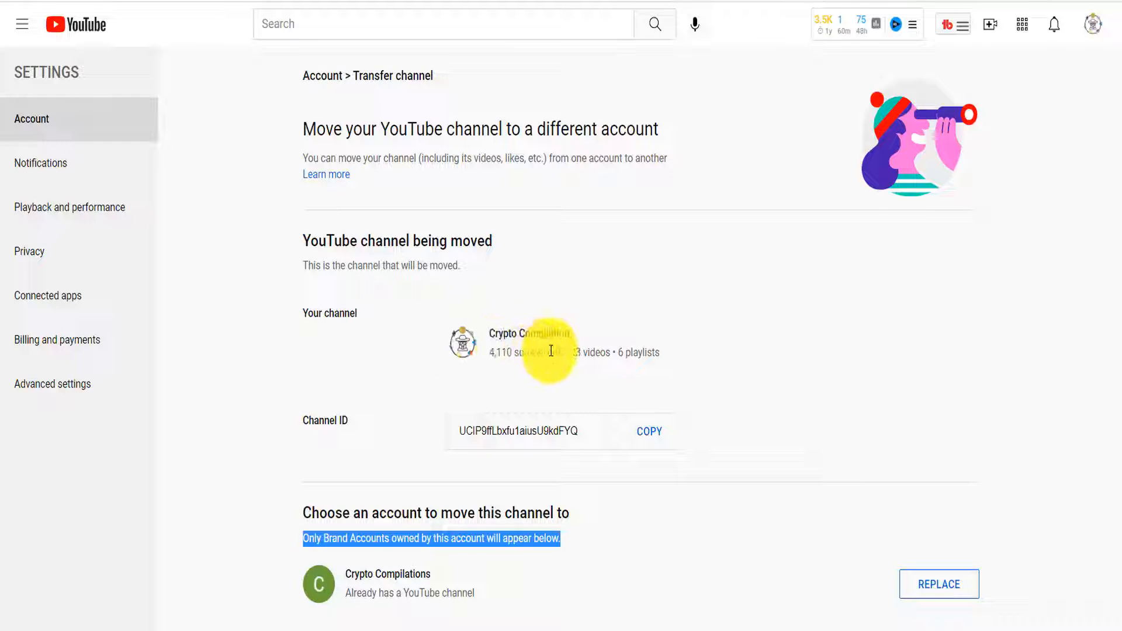
drag(566, 352, 605, 351)
click(616, 349)
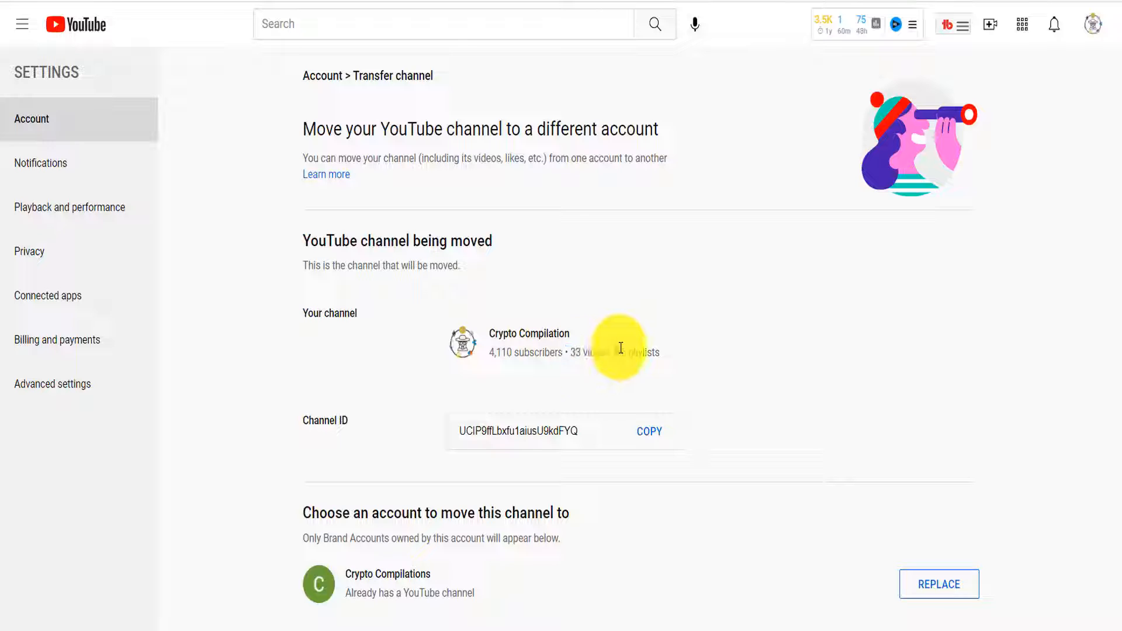
drag(514, 354, 490, 352)
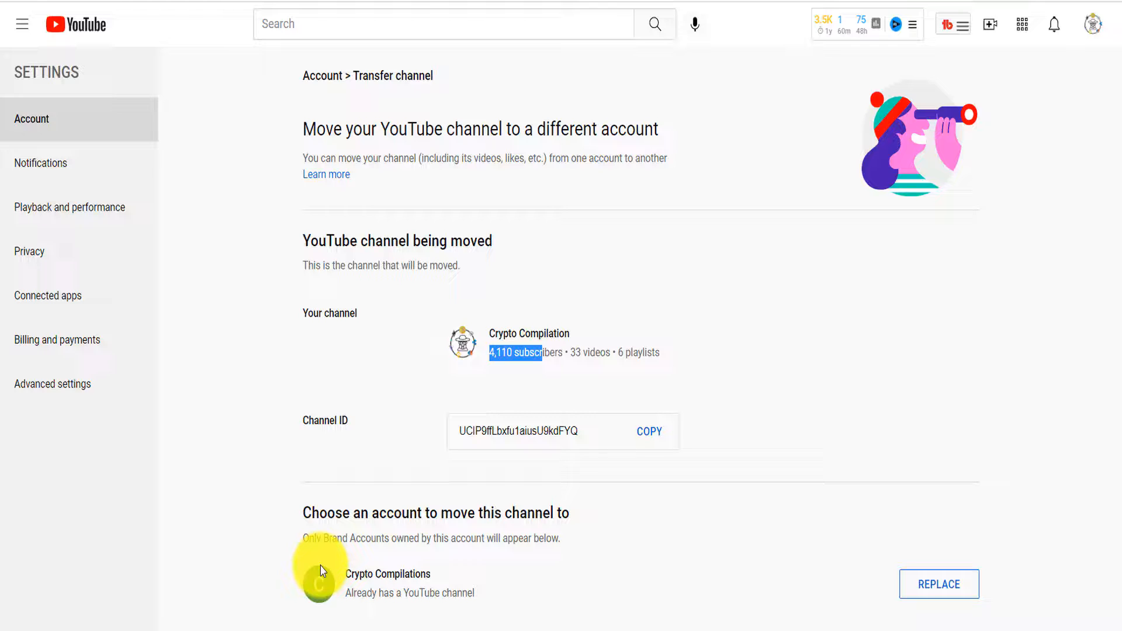
Choose to replace the brand account's existing channel and review the permanent deletion warning
click(916, 585)
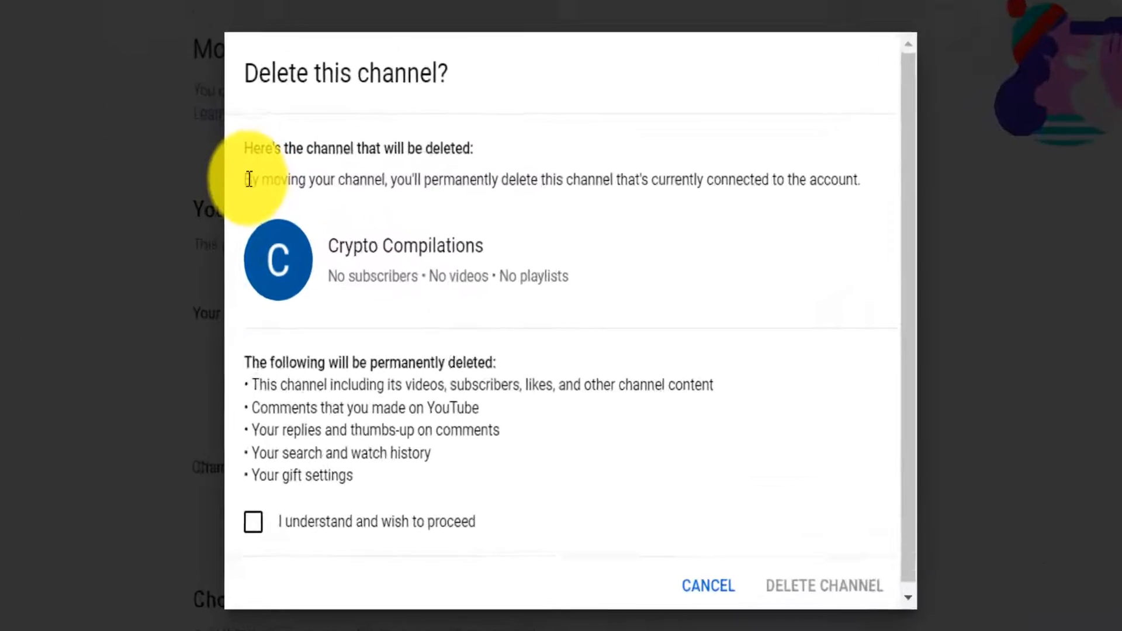
drag(339, 220, 413, 220)
drag(334, 169, 897, 166)
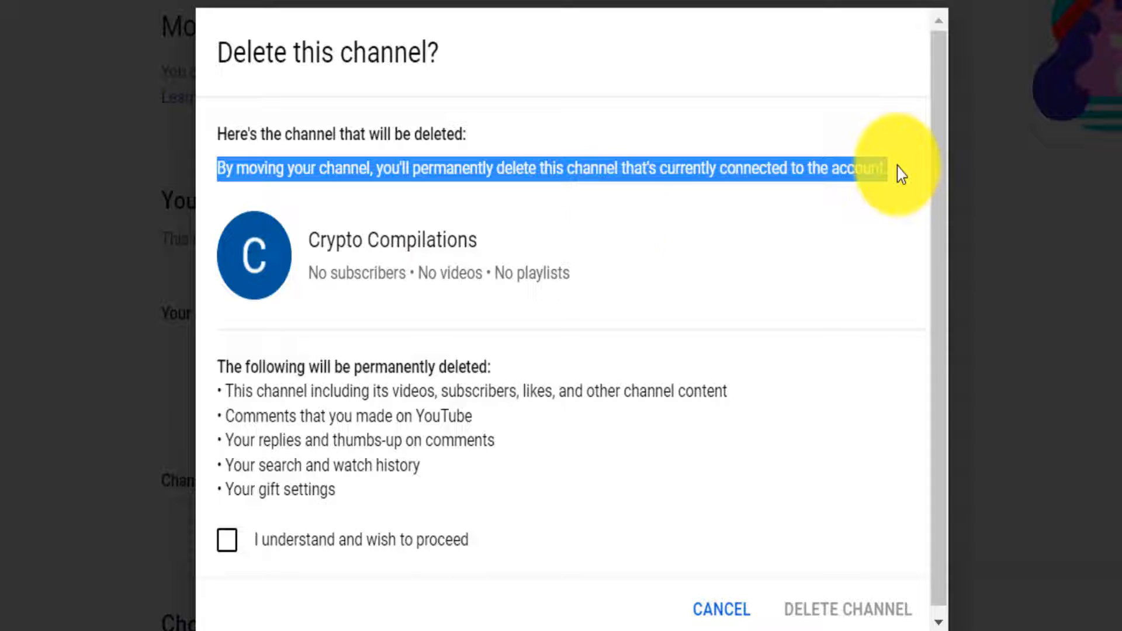
drag(313, 237, 304, 279)
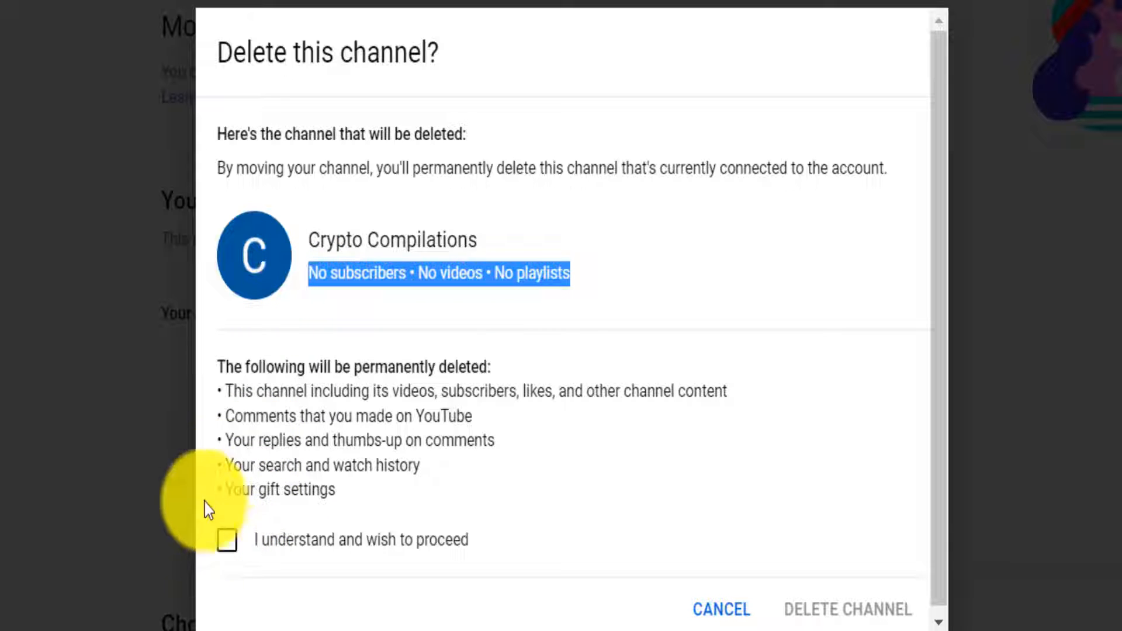
Review the items to be deleted, tick 'I understand and wish to proceed', and confirm DELETE CHANNEL
drag(226, 390, 726, 407)
drag(353, 366, 556, 485)
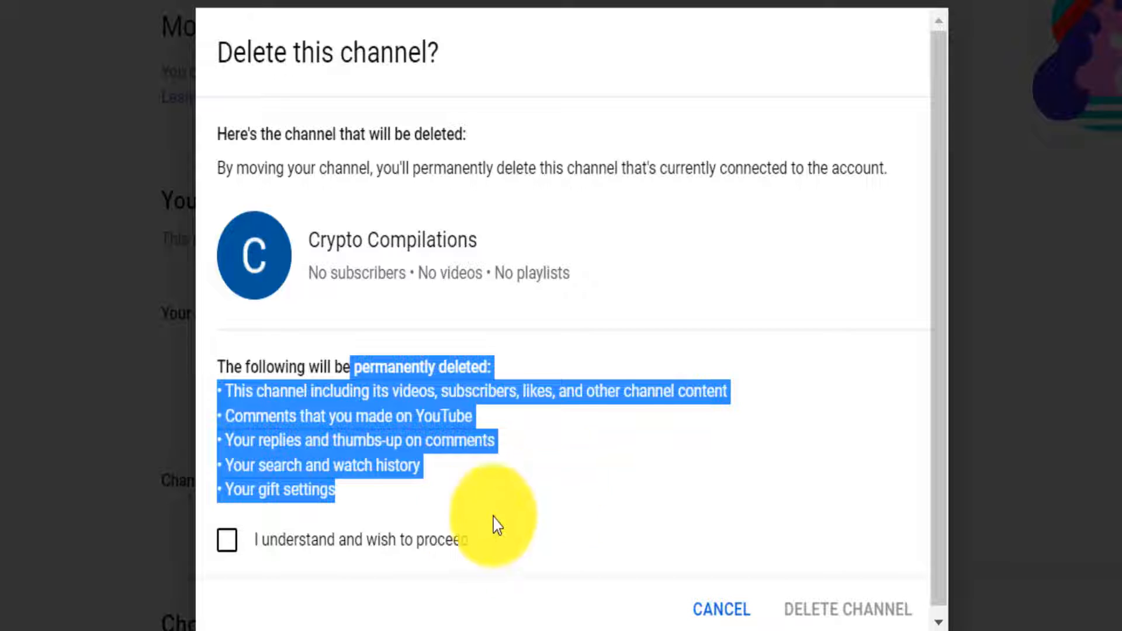
click(226, 541)
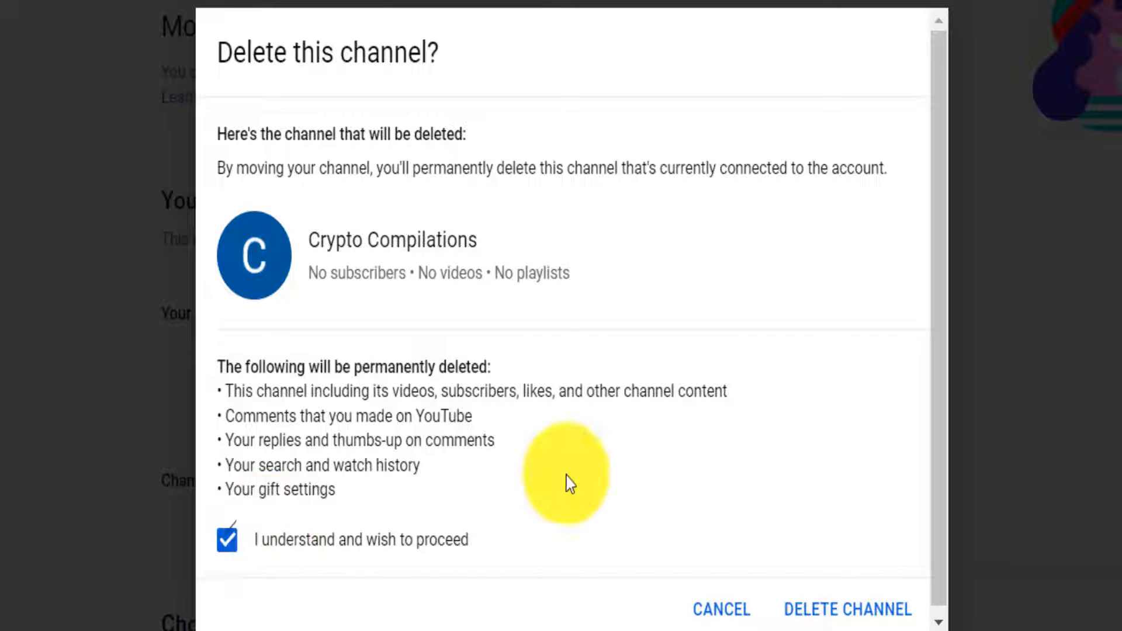
click(902, 619)
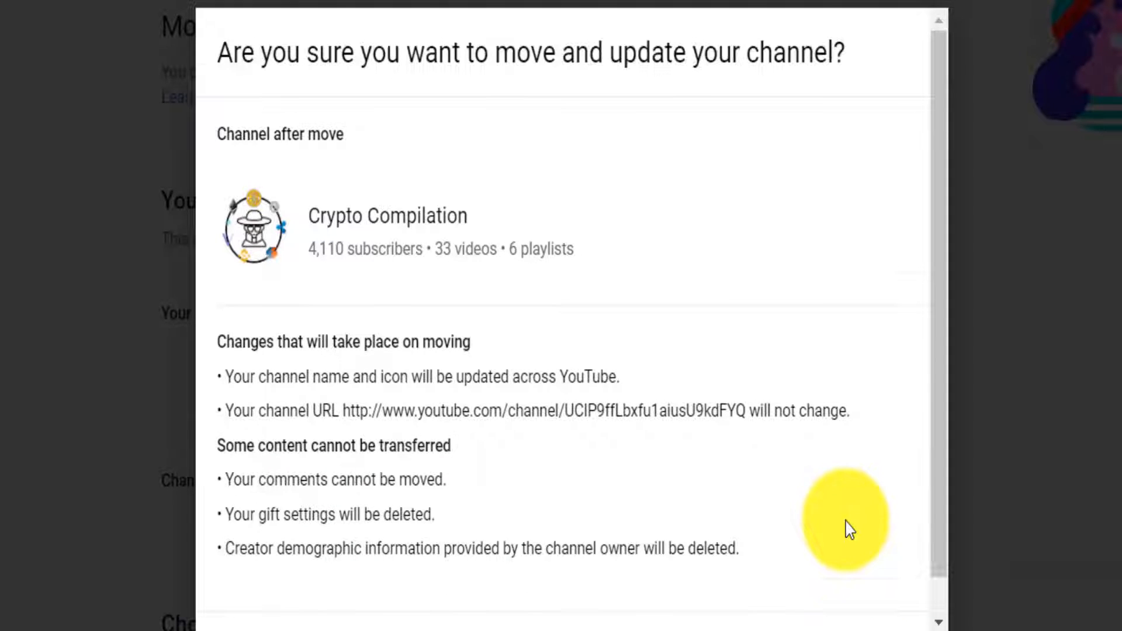
scroll(846, 528, down, 1)
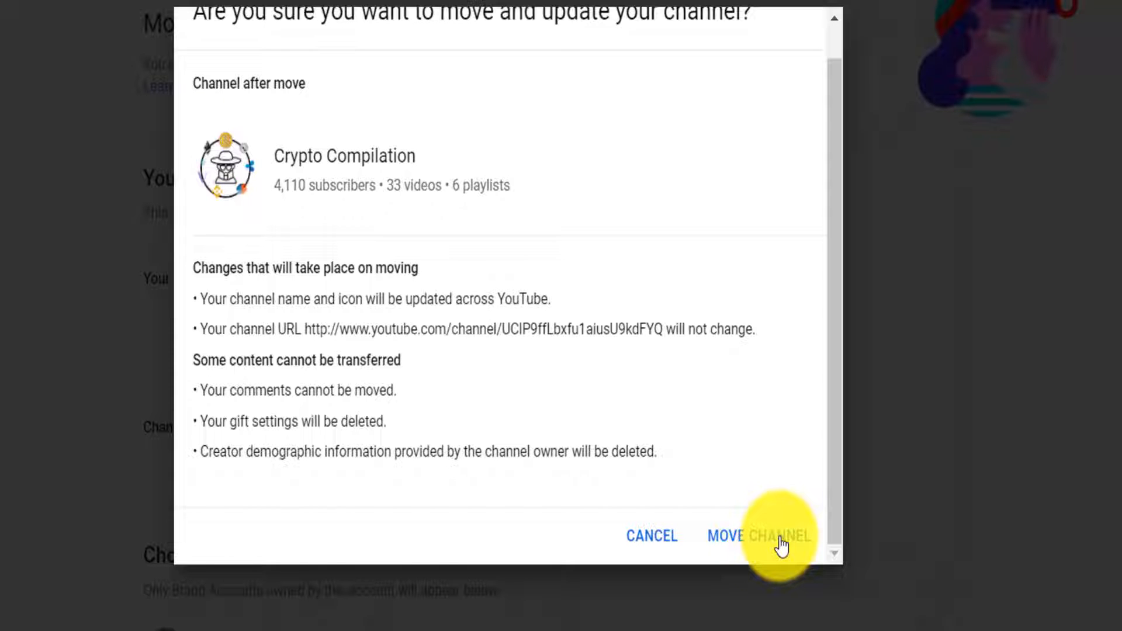
scroll(526, 73, up, 1)
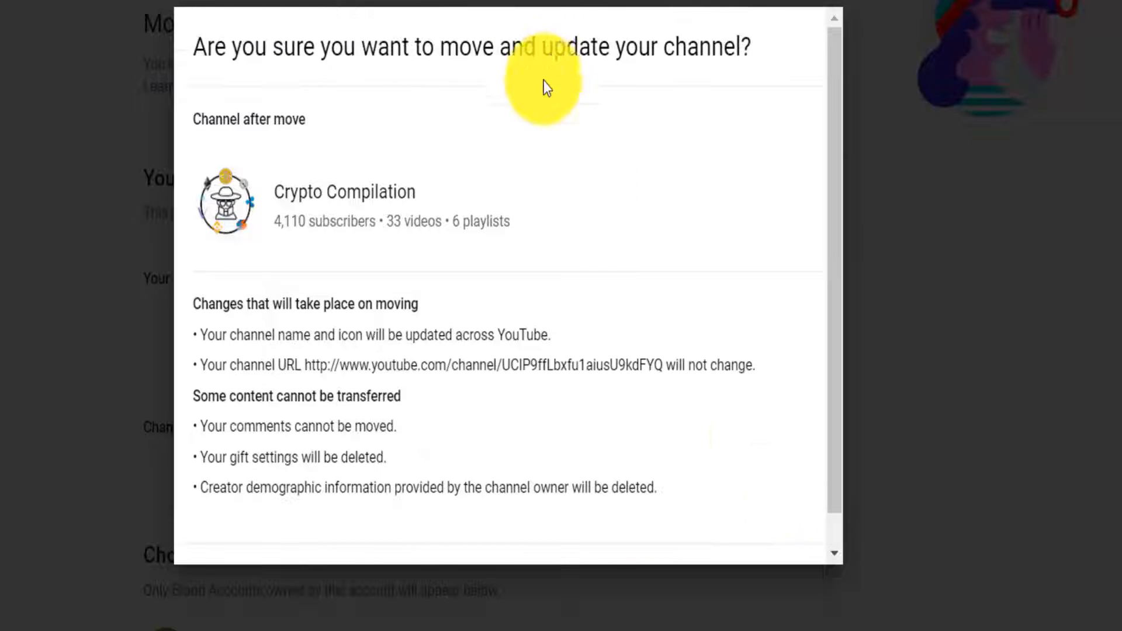
scroll(445, 296, down, 1)
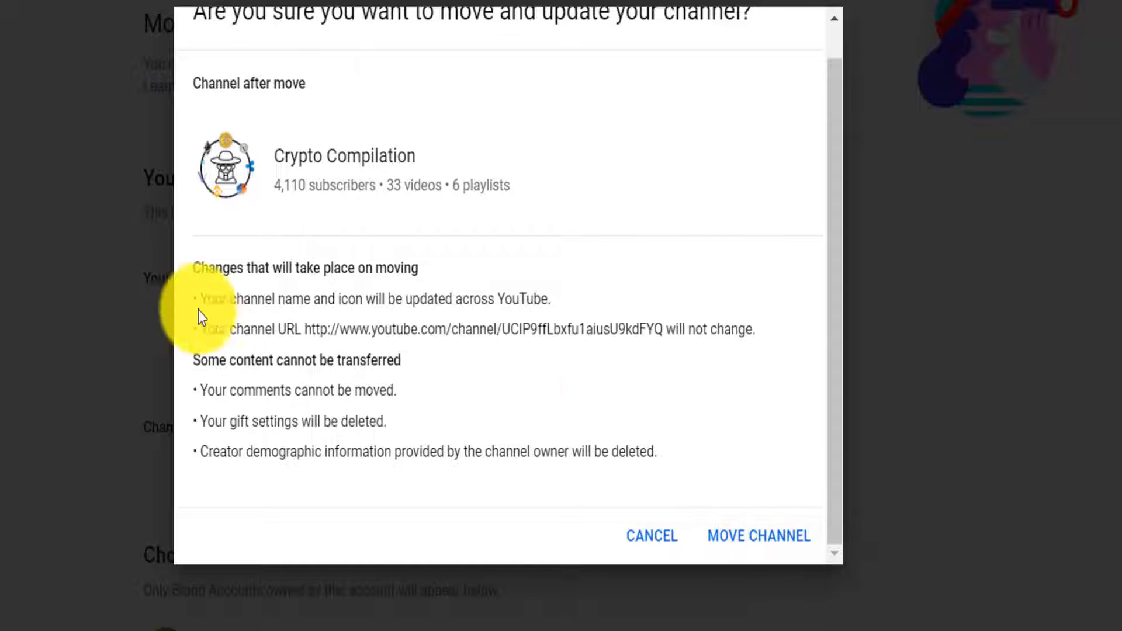
drag(198, 297, 551, 298)
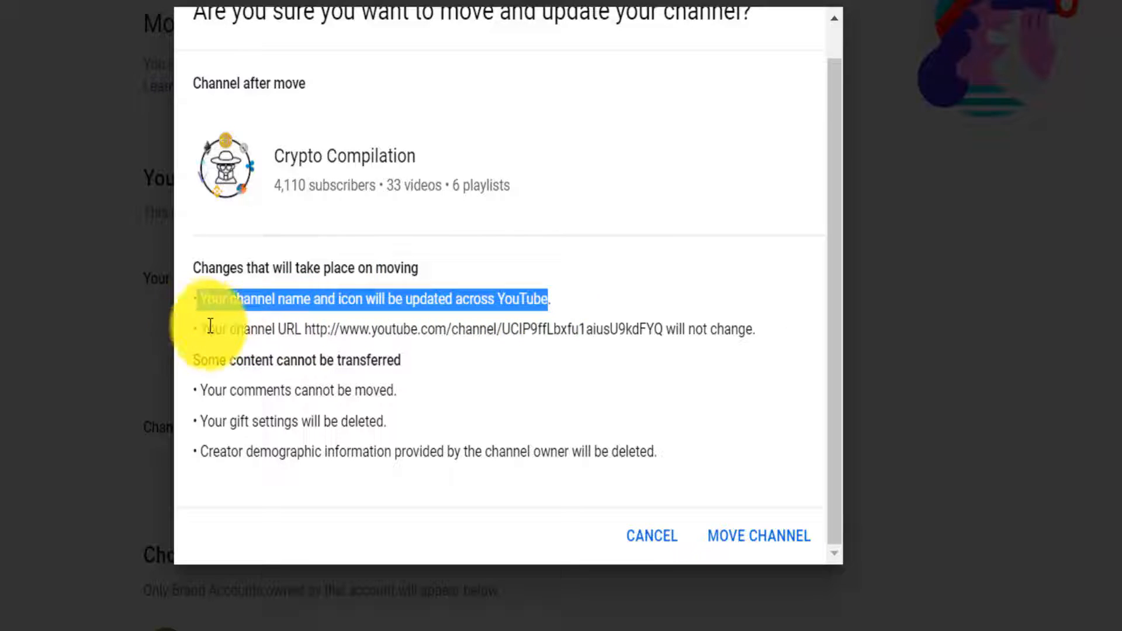
drag(202, 329, 684, 466)
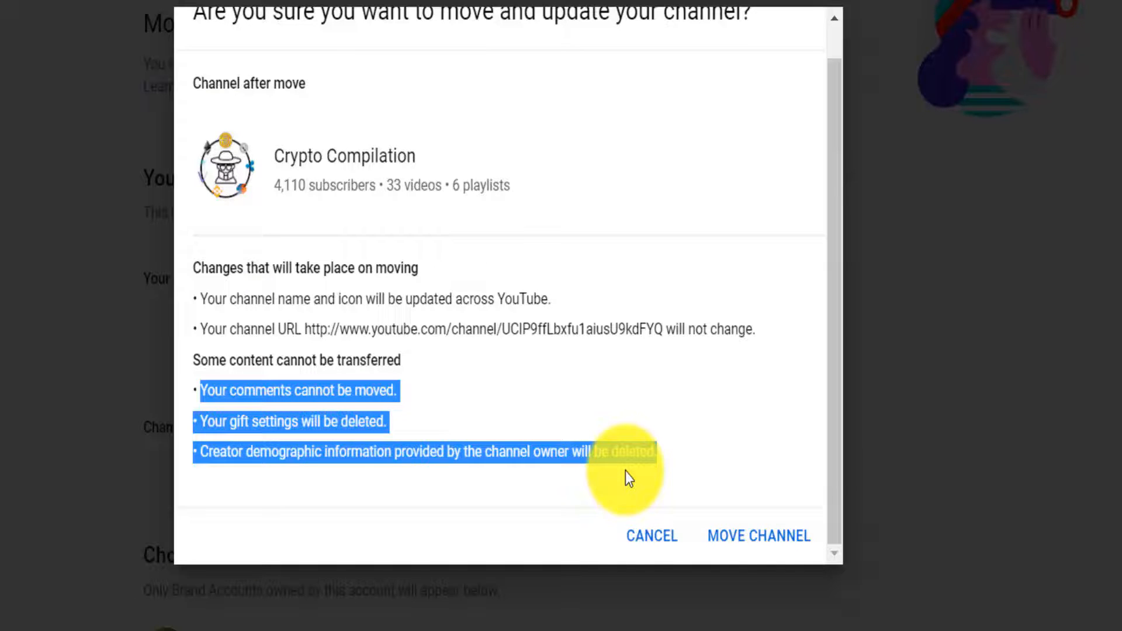
Confirm the channel move, then switch to Crypto Compilation and check it now shows 0 subscribers
click(759, 542)
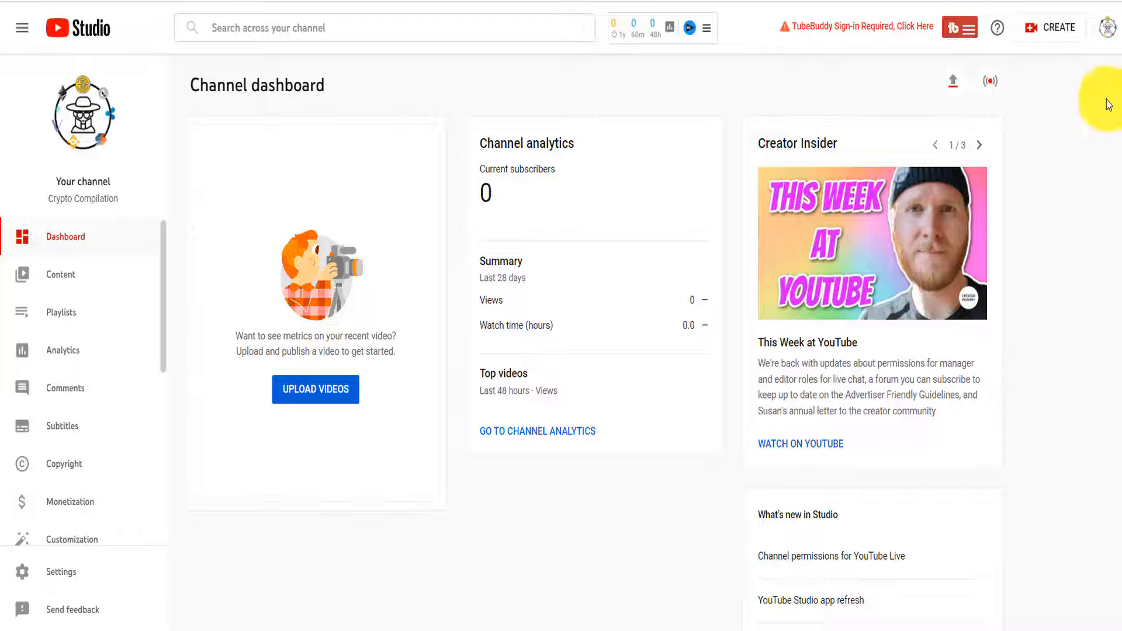
click(1110, 31)
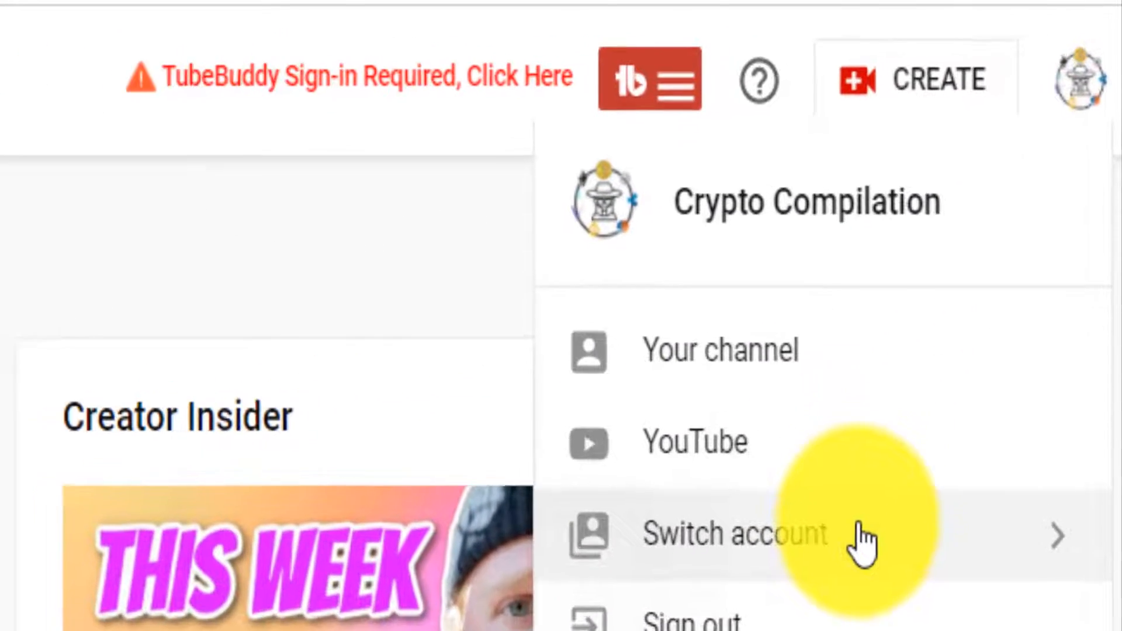
click(862, 544)
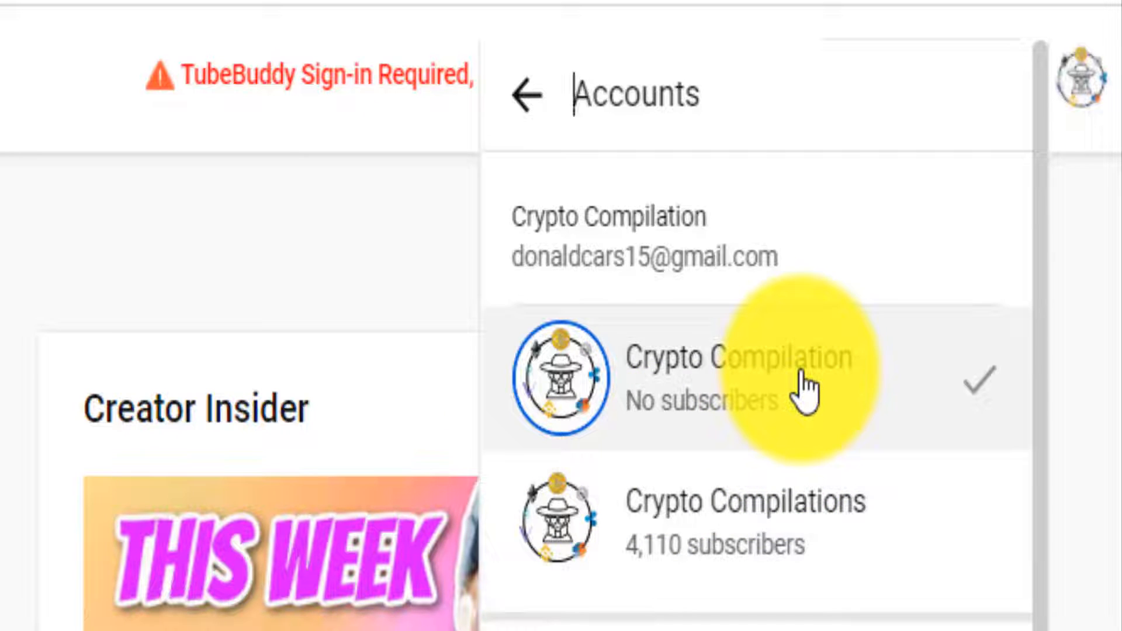
click(805, 392)
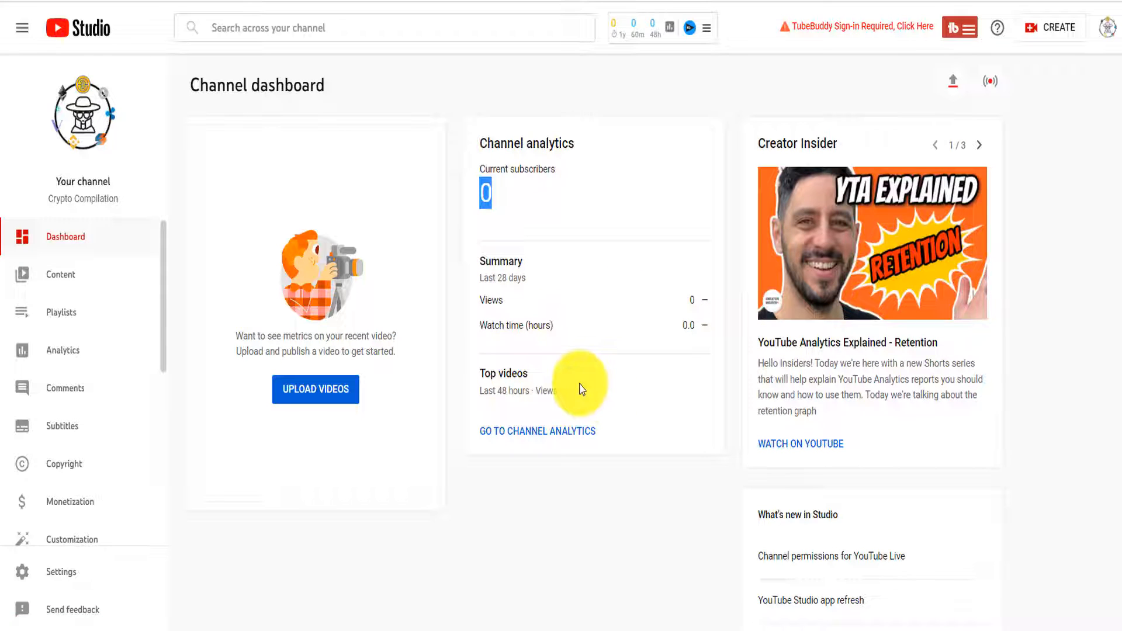
scroll(151, 350, down, 6)
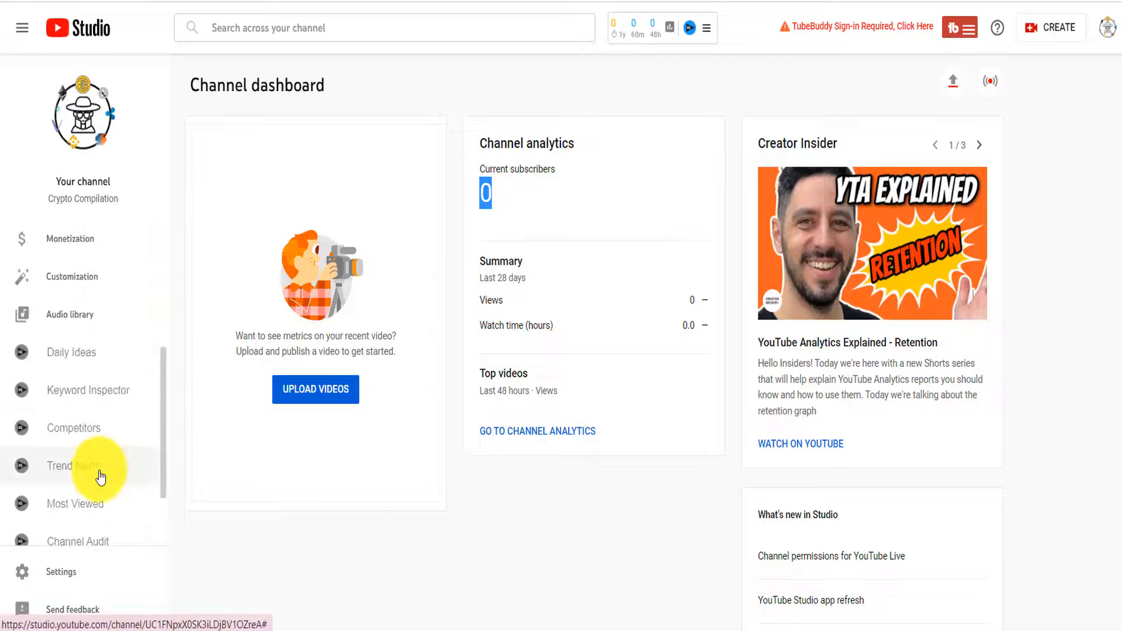
click(88, 576)
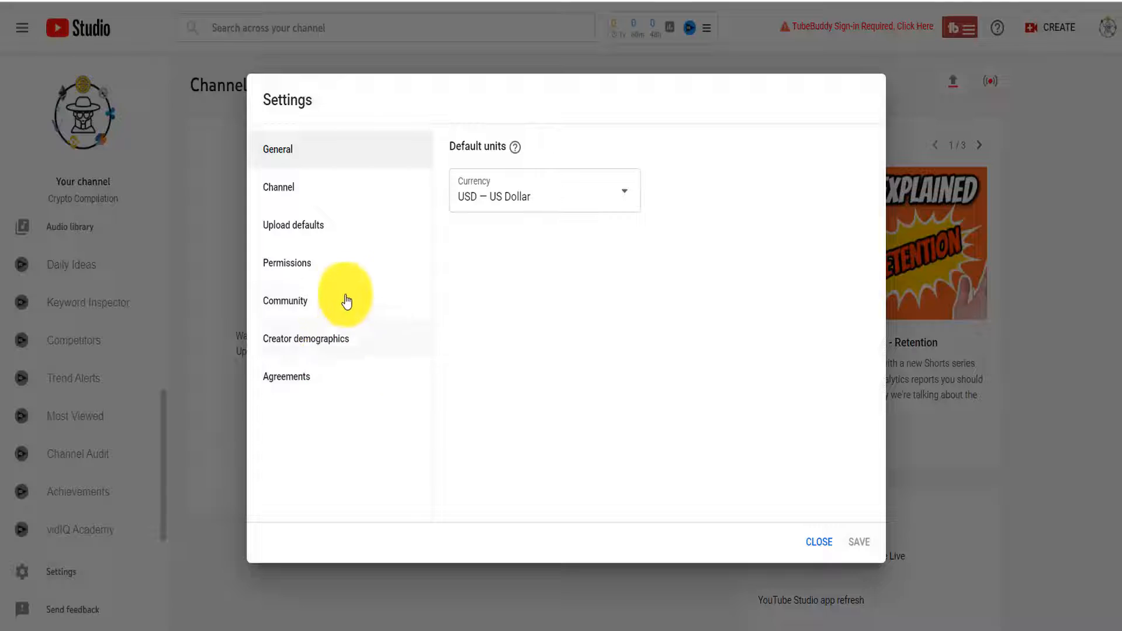
click(342, 273)
drag(741, 309, 529, 299)
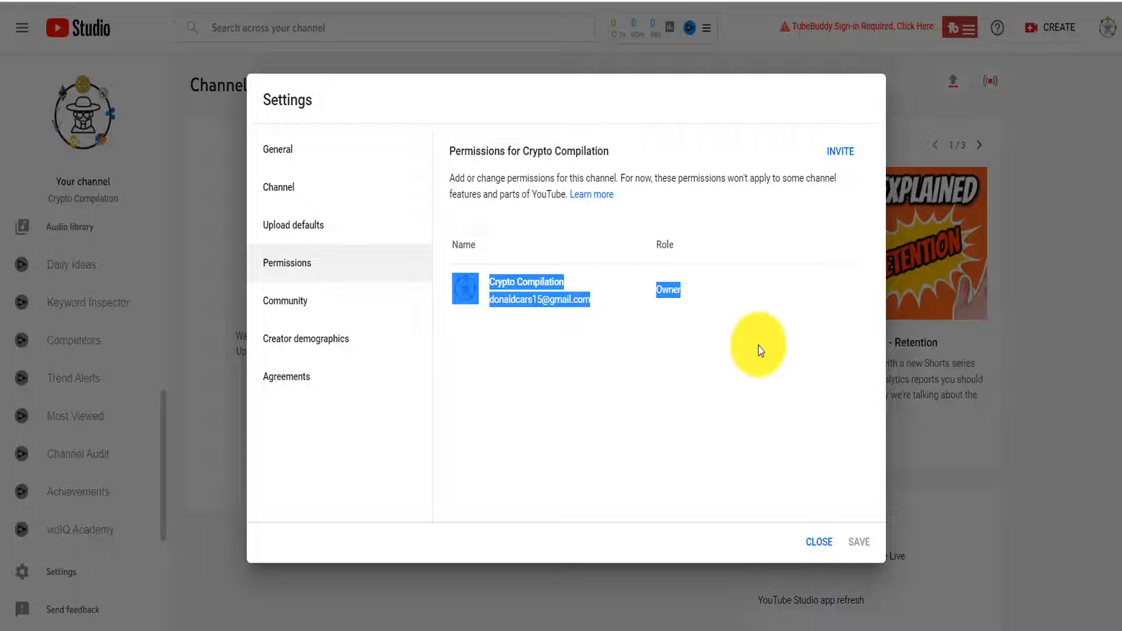
click(830, 543)
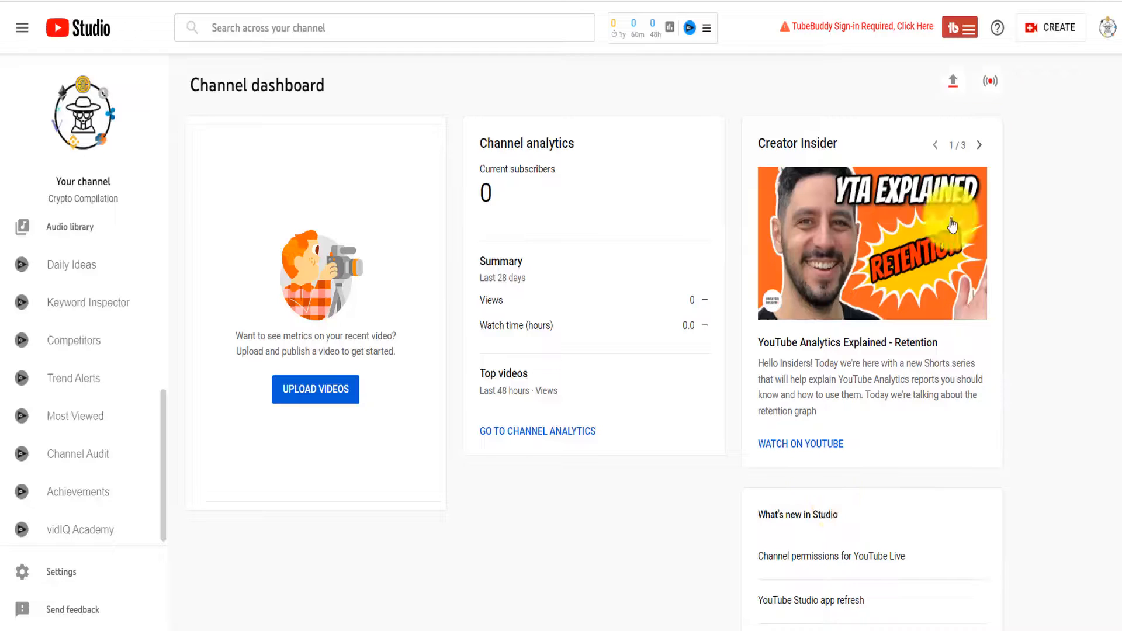
click(1099, 35)
Switch to Crypto Compilations, highlight its 4,114 subscribers, view Analytics, then go to Settings
click(1016, 153)
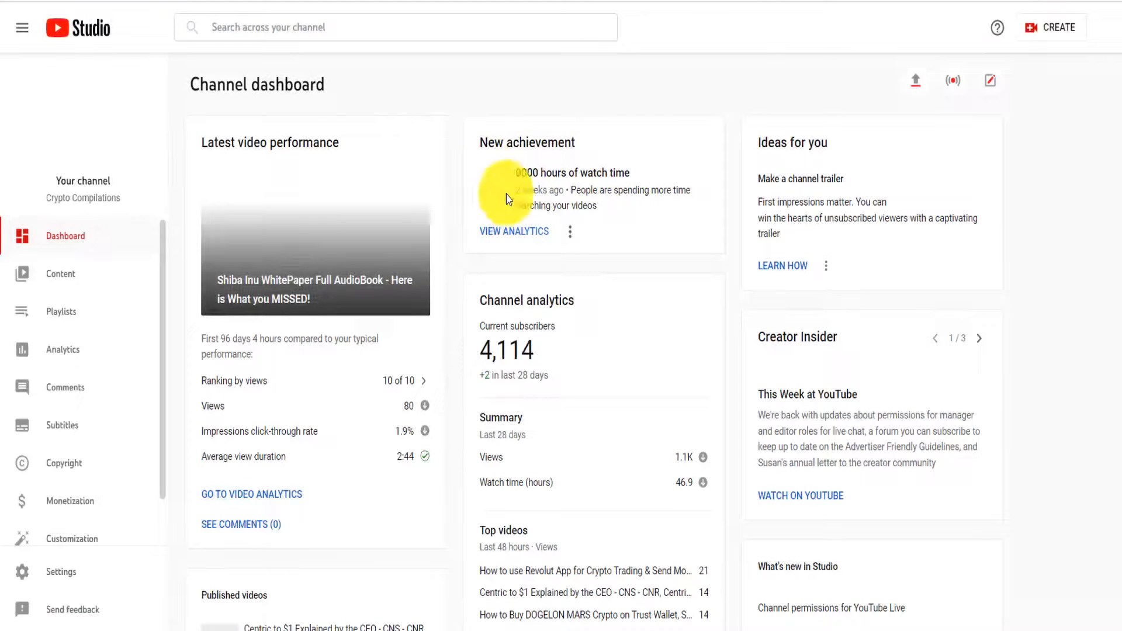
drag(504, 359, 481, 367)
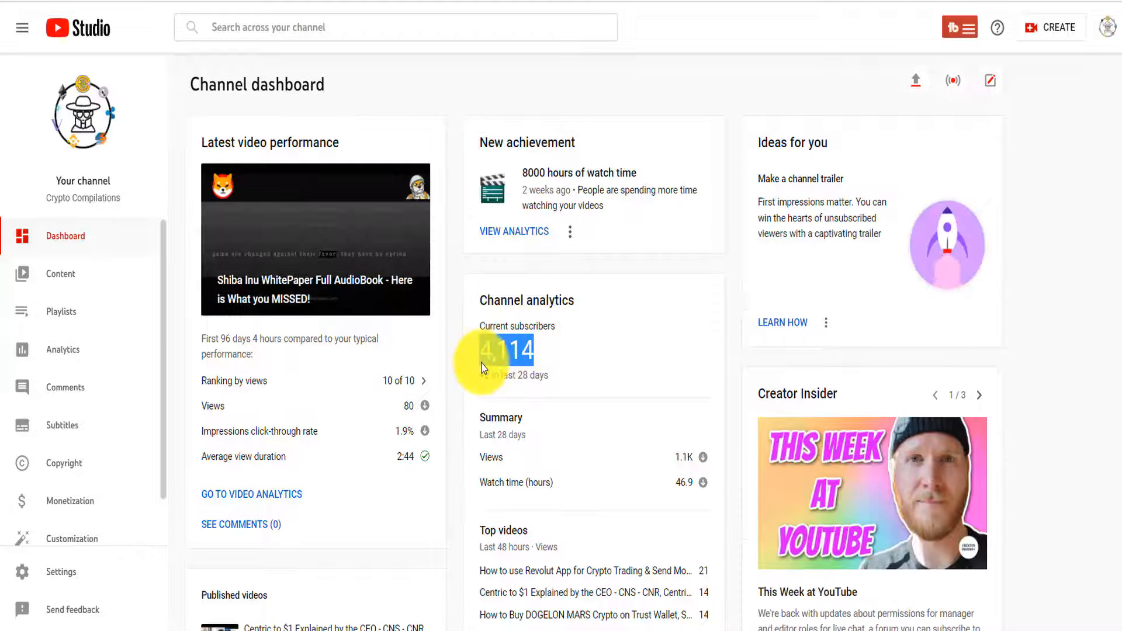
click(92, 358)
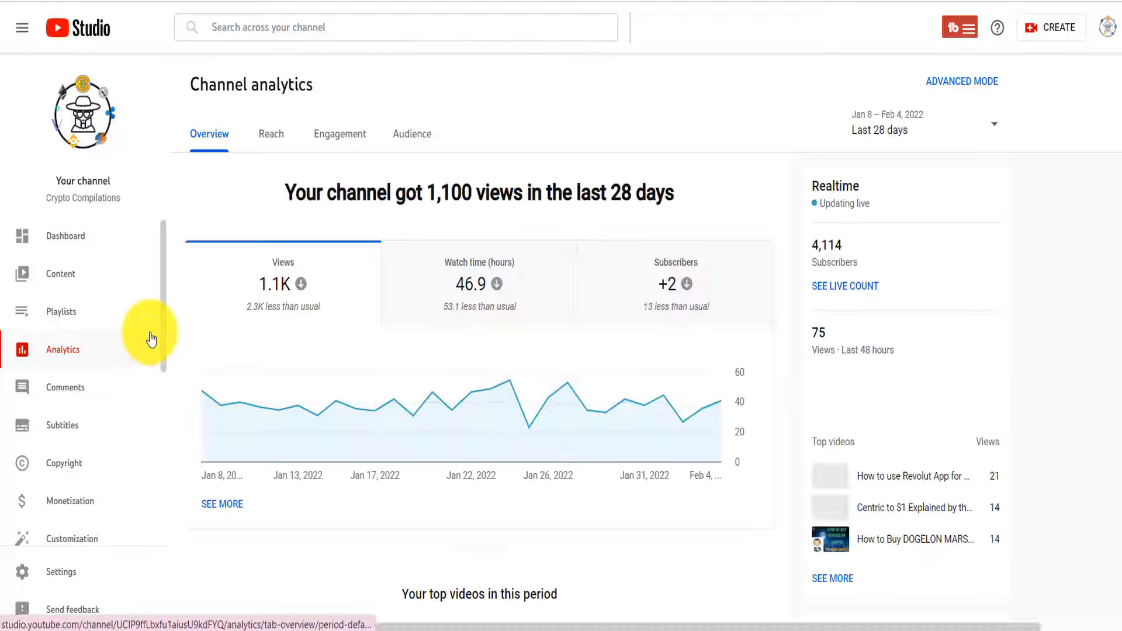
scroll(94, 467, down, 5)
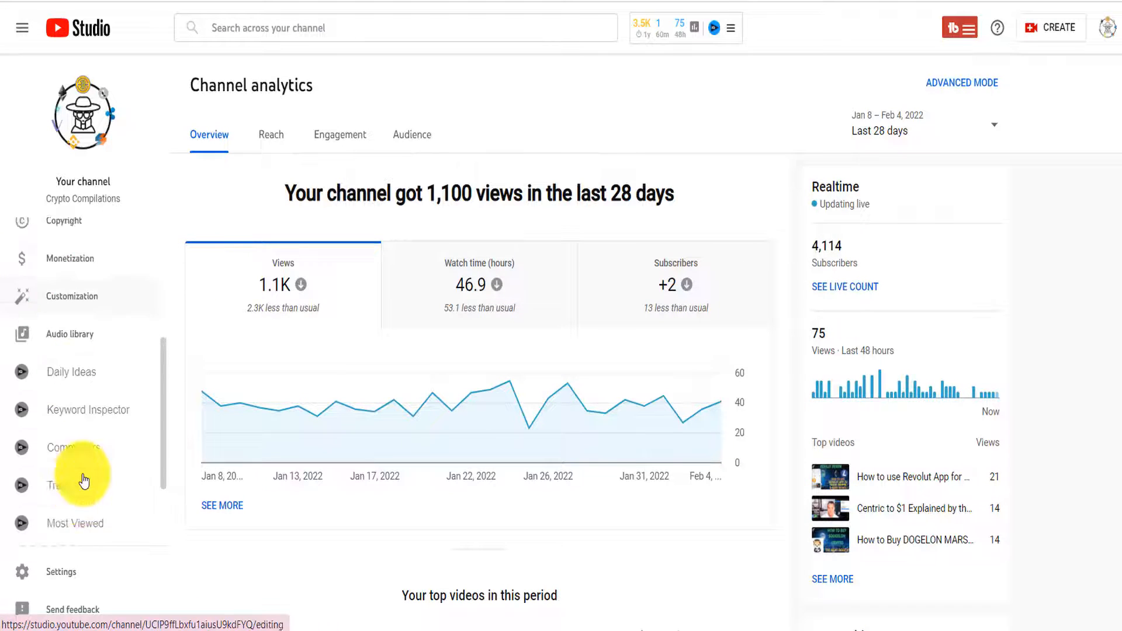
click(93, 574)
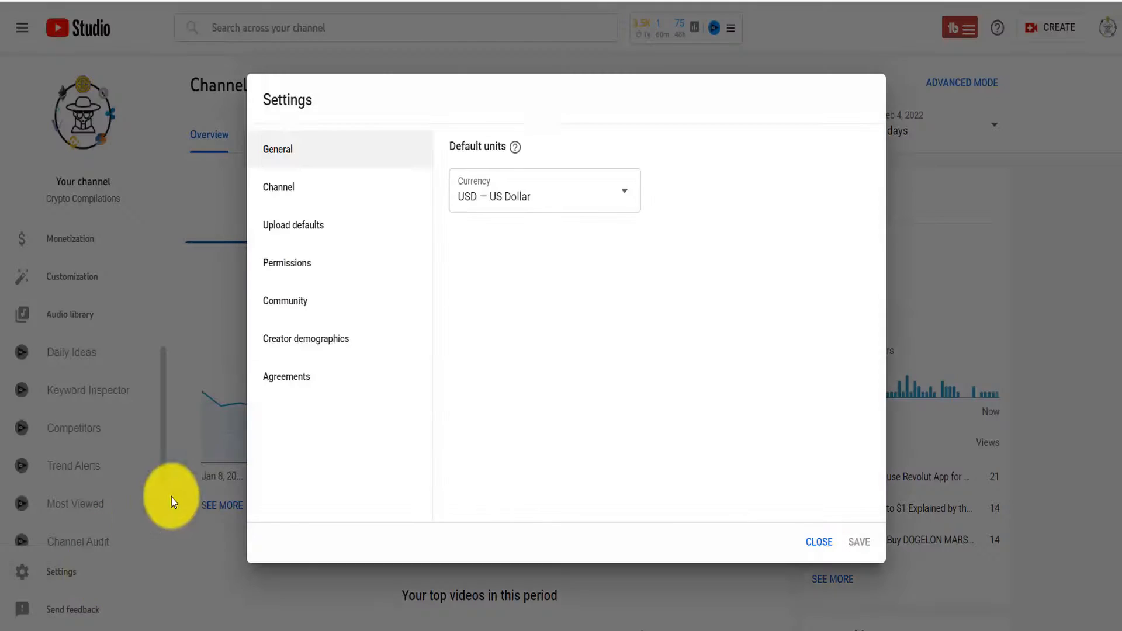
View the Permissions tab and highlight the note that permissions are managed in the Brand Account
click(311, 274)
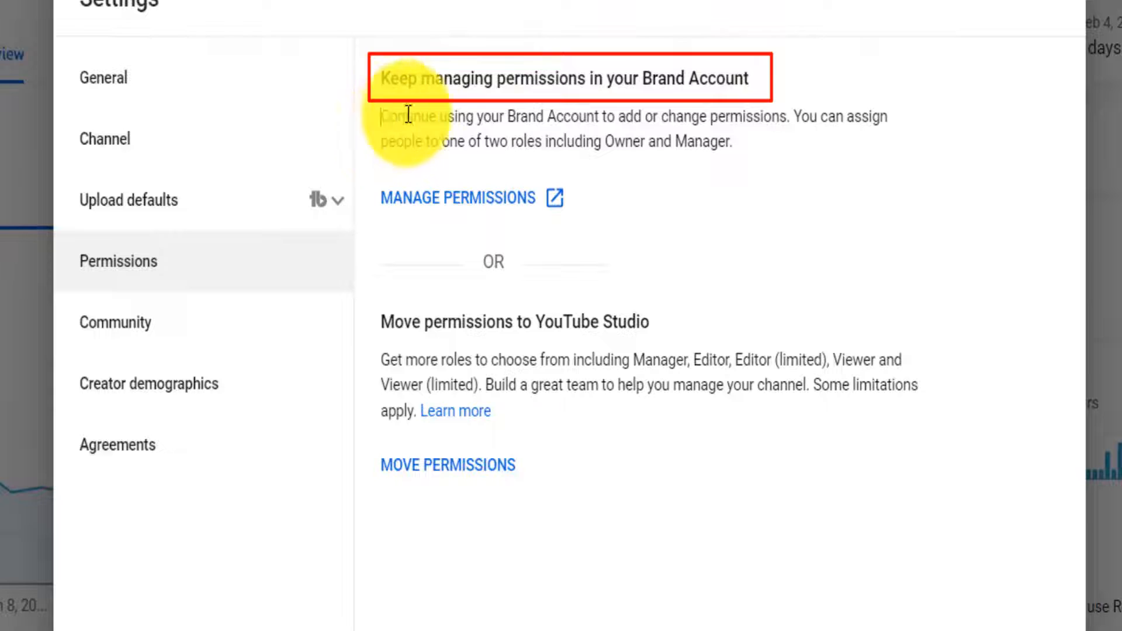
mouse_move(408, 114)
mouse_down()
mouse_move(703, 118)
mouse_move(882, 143)
mouse_move(702, 163)
mouse_move(713, 180)
mouse_up()
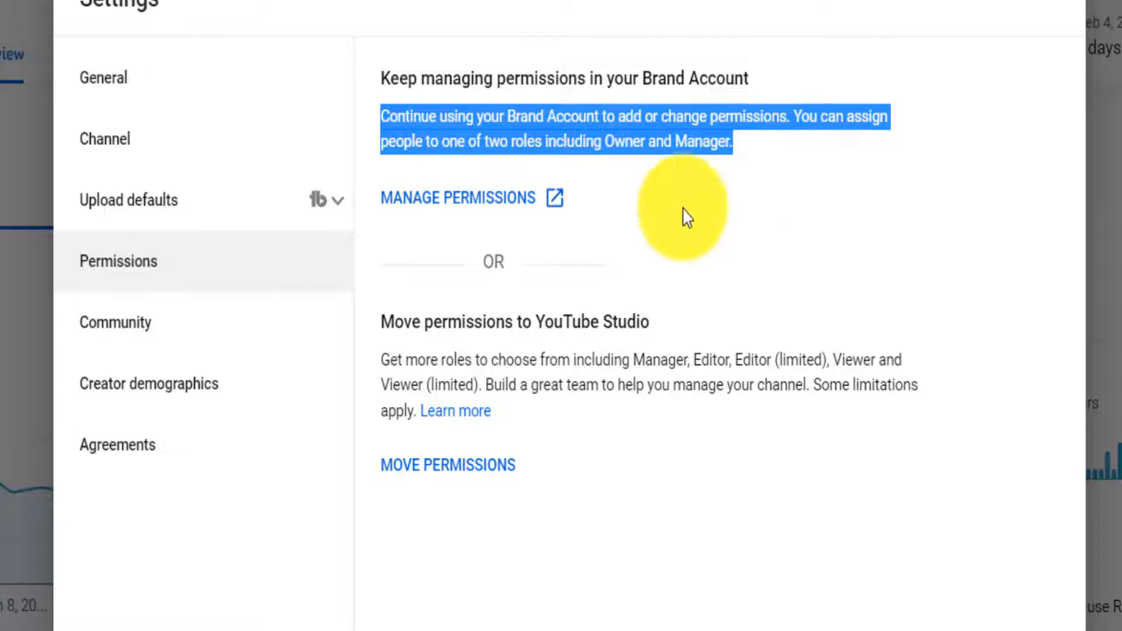
Go to the Crypto Compilations Brand Account page and load its user permissions
click(464, 206)
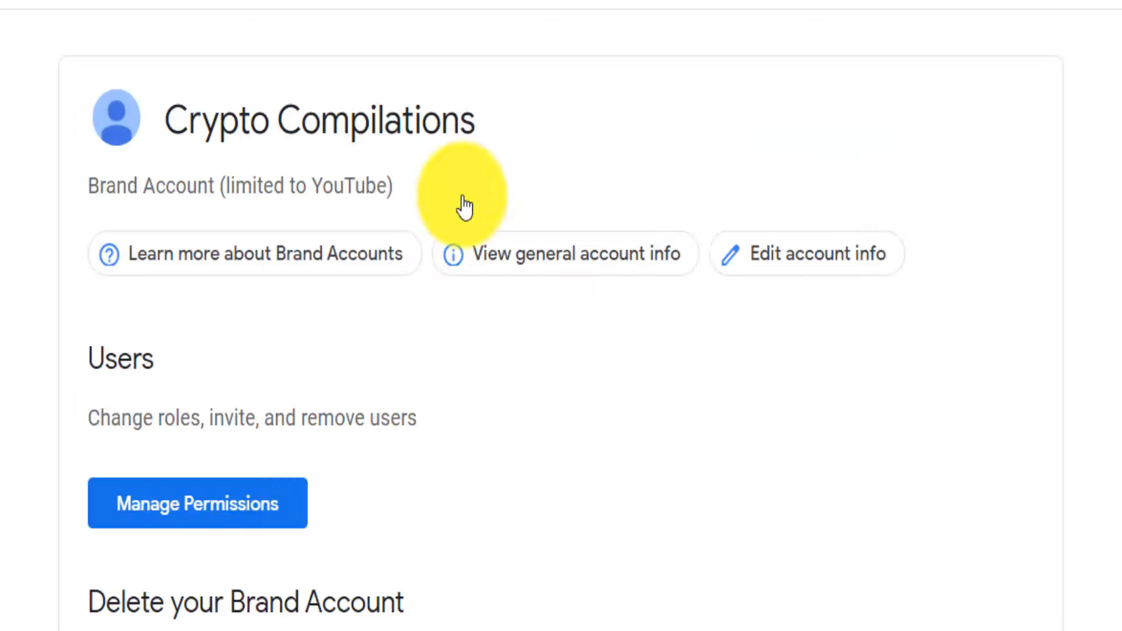
click(212, 515)
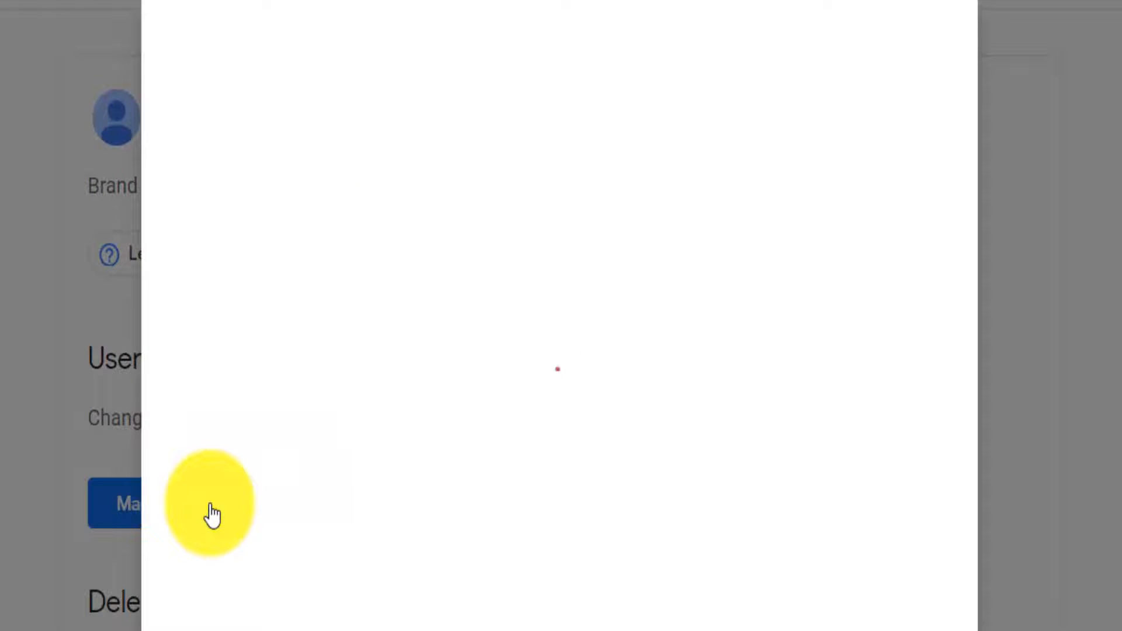